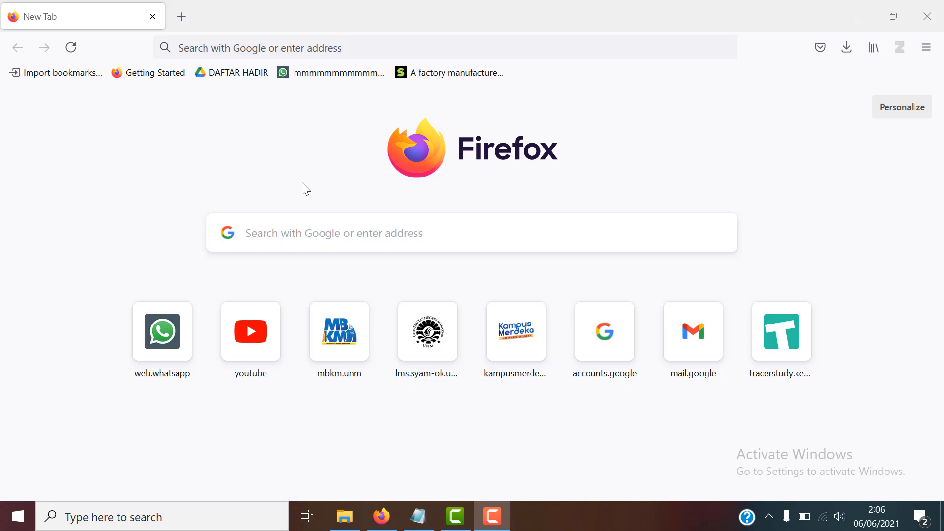
- Open the MBKM UNM portal at mbkm.unm.ac.id
left_click(215, 53)
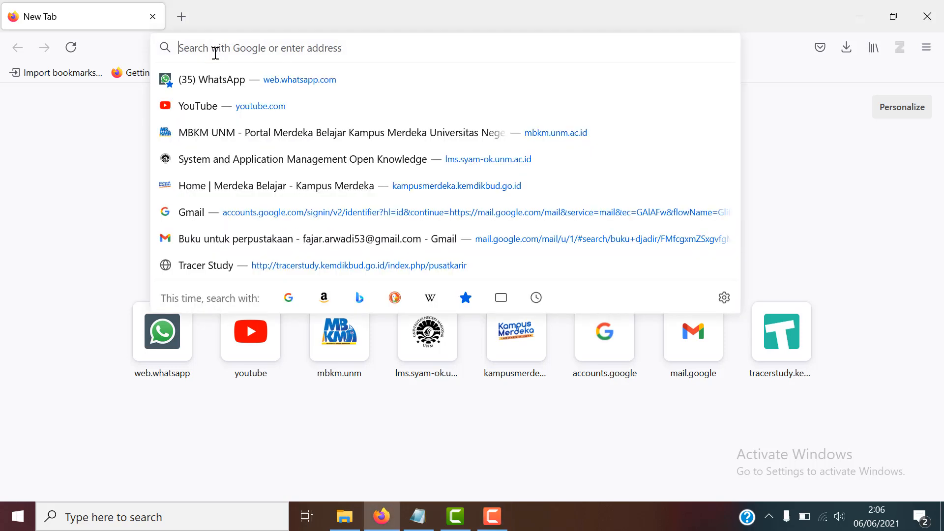
type("mbk")
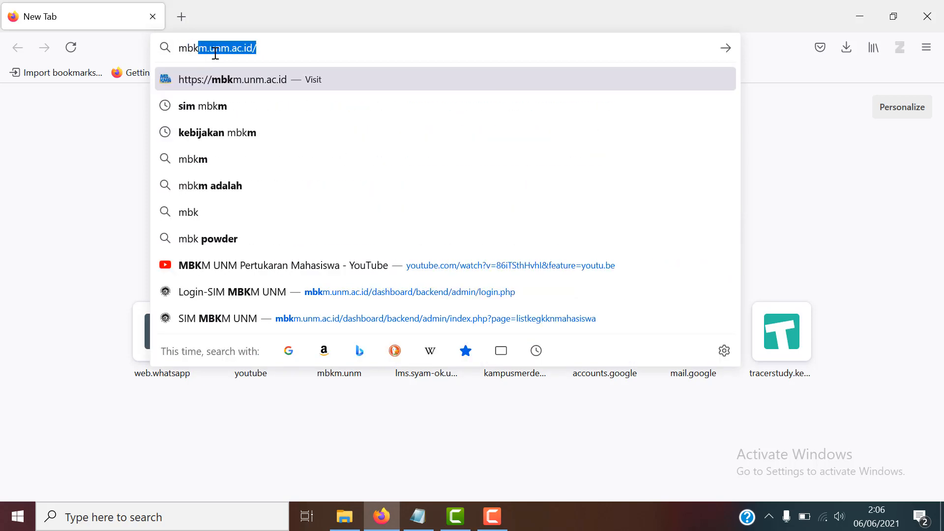
type("m.unm")
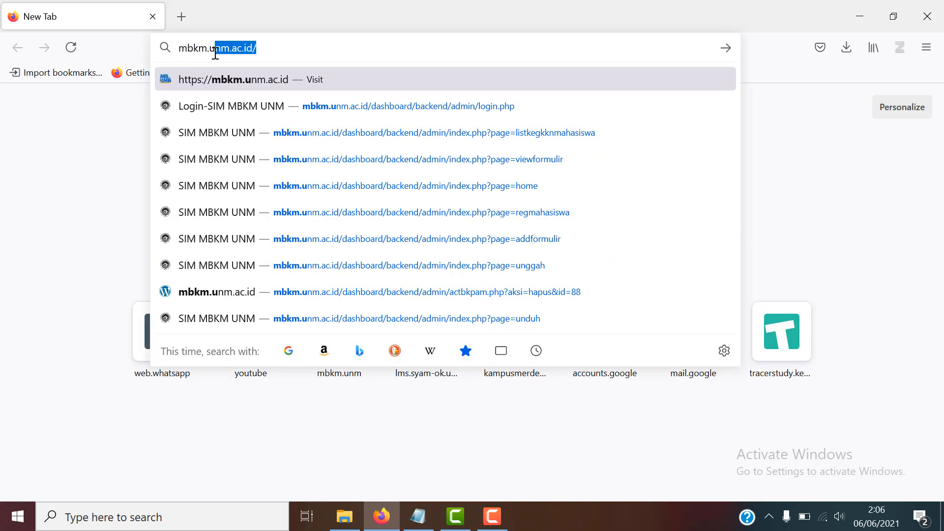
type(".ac.id")
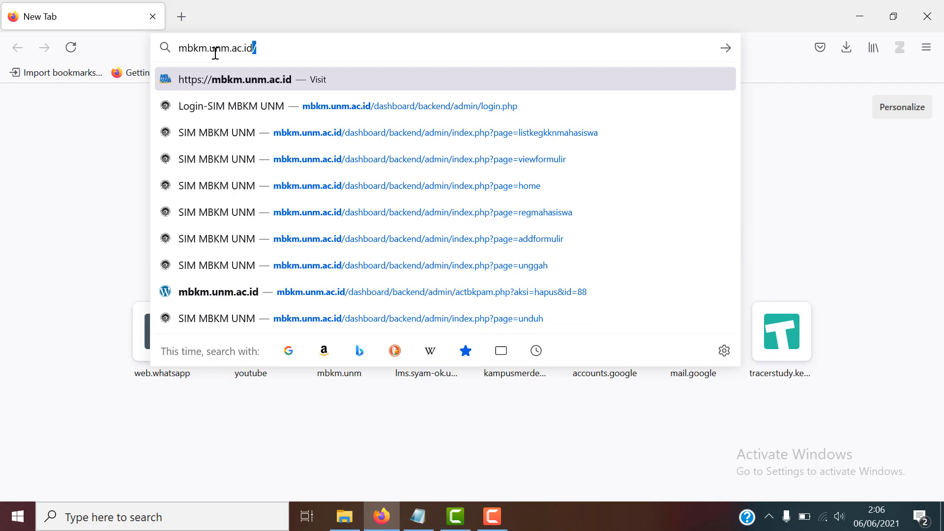
key("BackSpace")
key("Return")
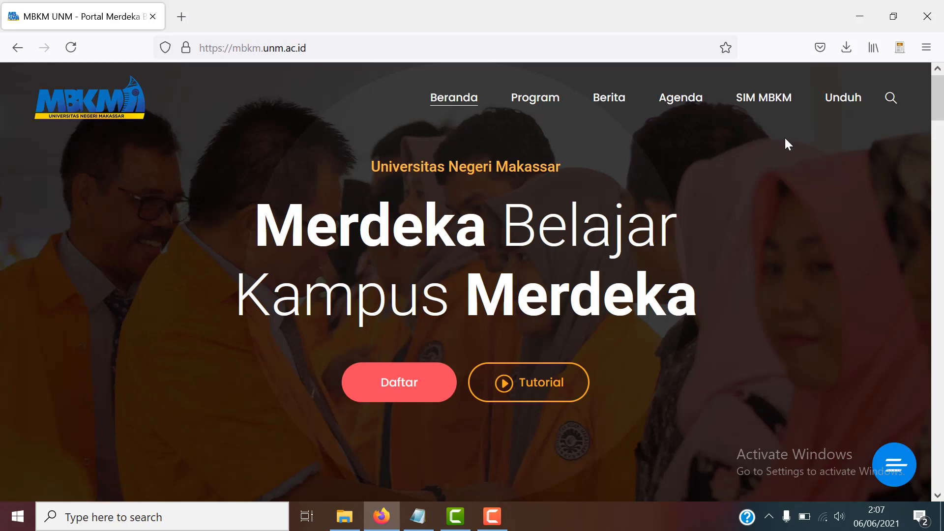
- Go to SIM MBKM and log in with the student's username and account password
left_click(756, 101)
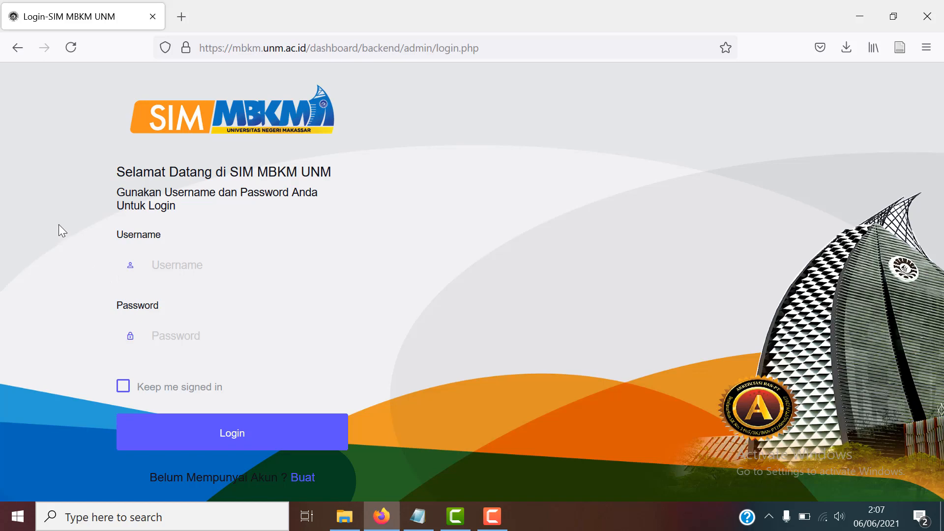
left_click(189, 262)
left_click(193, 358)
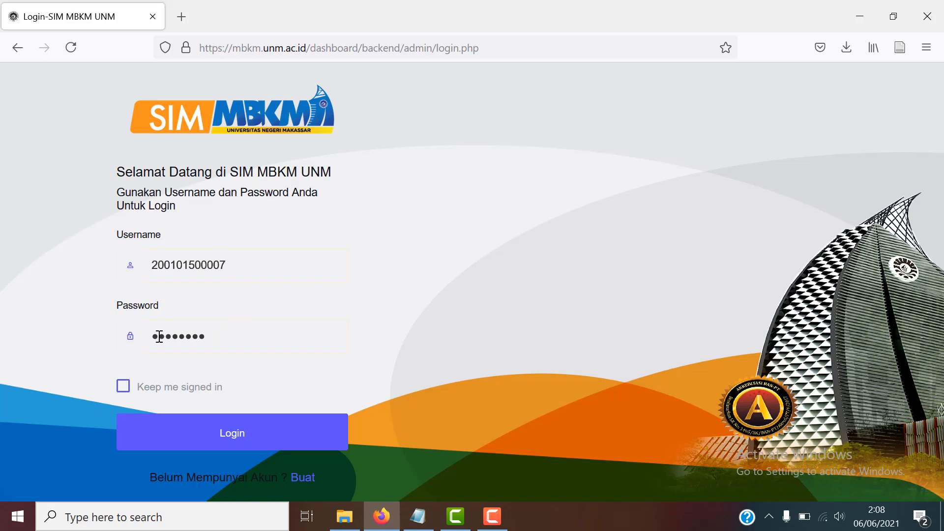
left_click(234, 433)
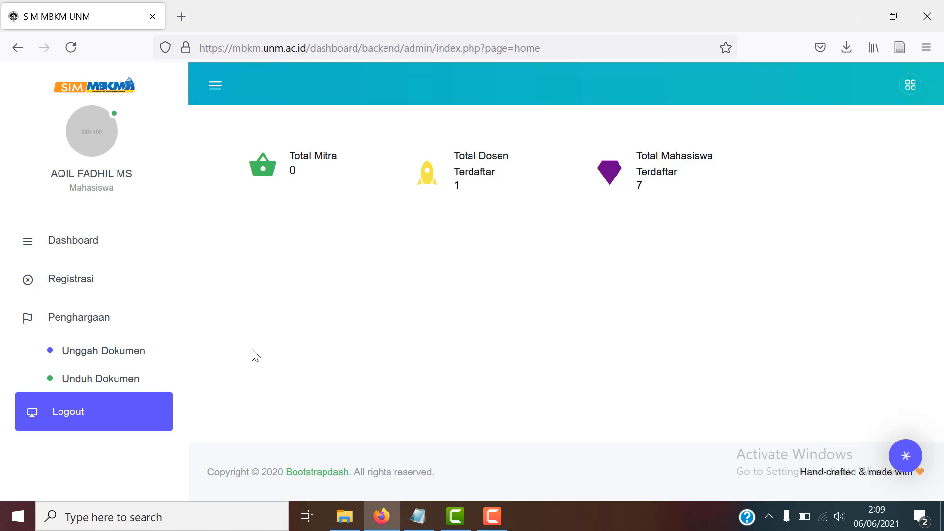
- Open the Unduh Dokumen page and look through the Word document templates offered for the different MBKM programmes
left_click(108, 379)
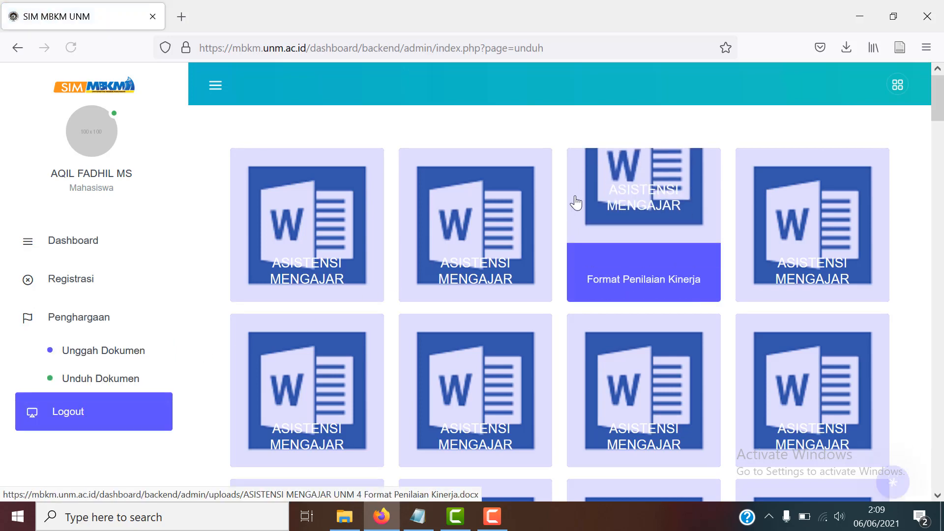
scroll(496, 186, "down", 2)
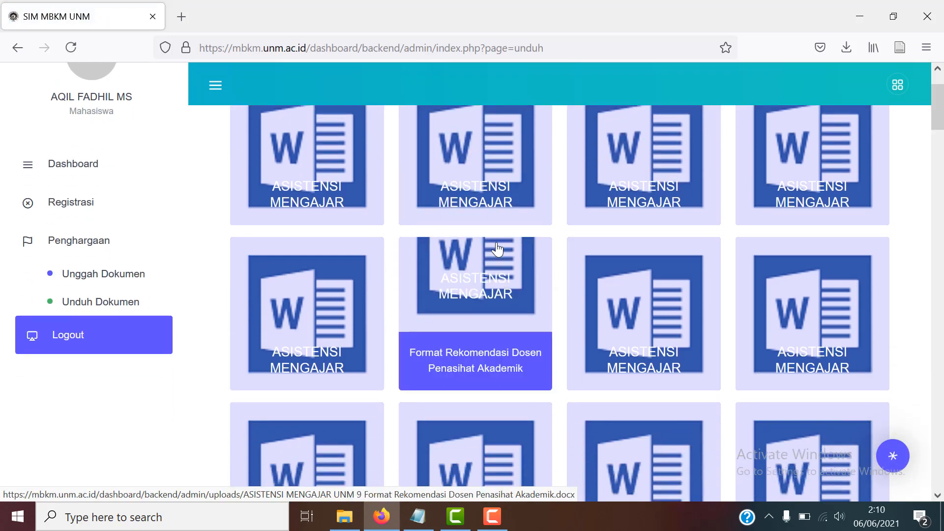
scroll(497, 250, "down", 8)
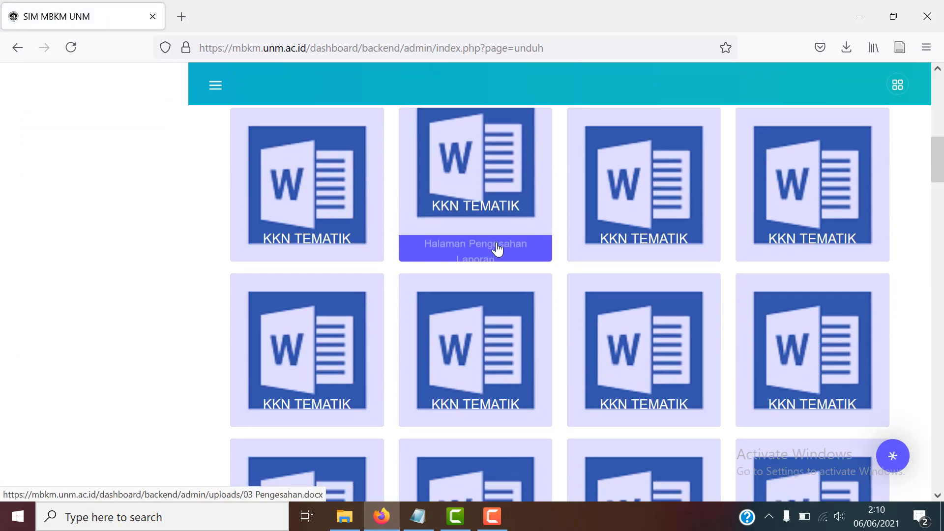
scroll(497, 250, "down", 4)
scroll(497, 250, "down", 6)
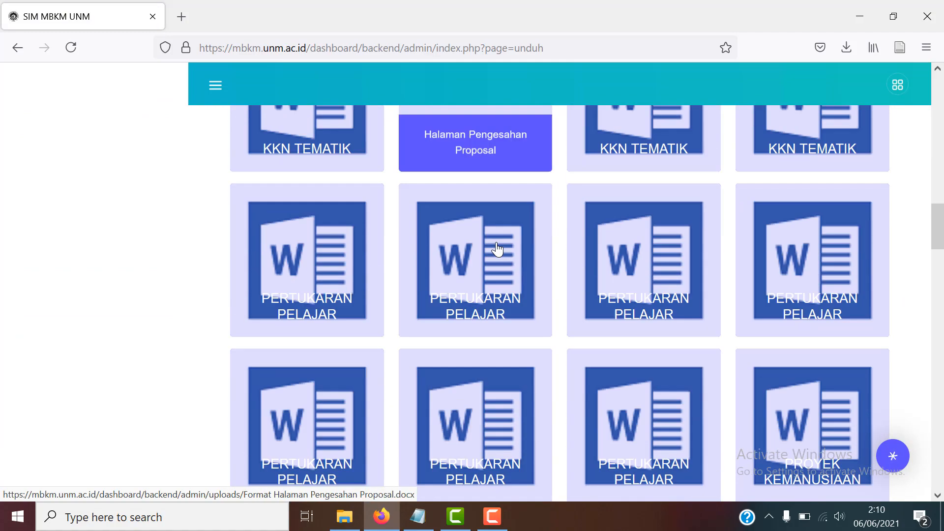
scroll(496, 250, "down", 14)
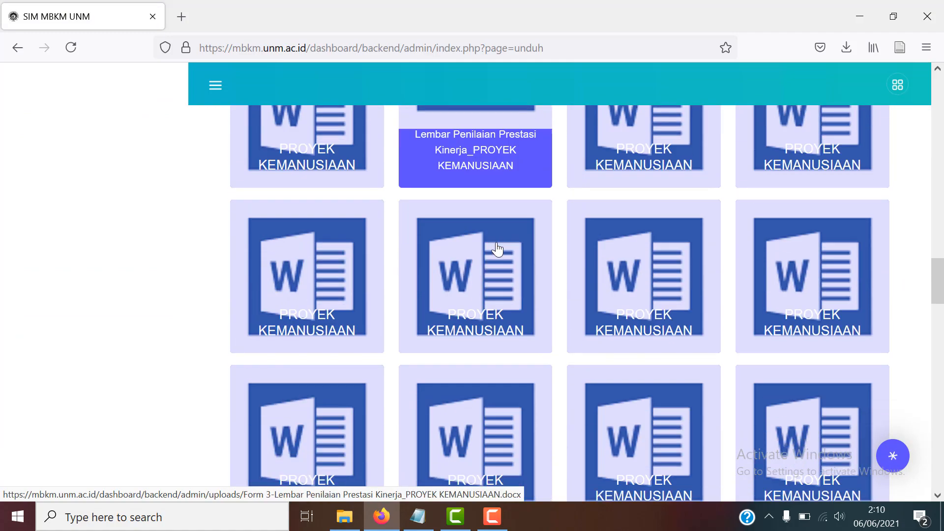
scroll(497, 250, "down", 5)
scroll(497, 250, "up", 10)
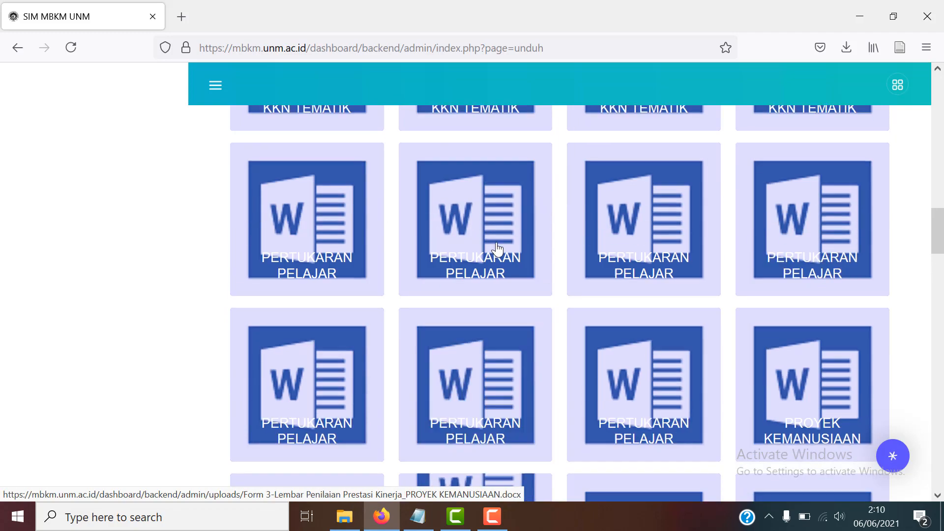
scroll(497, 248, "up", 5)
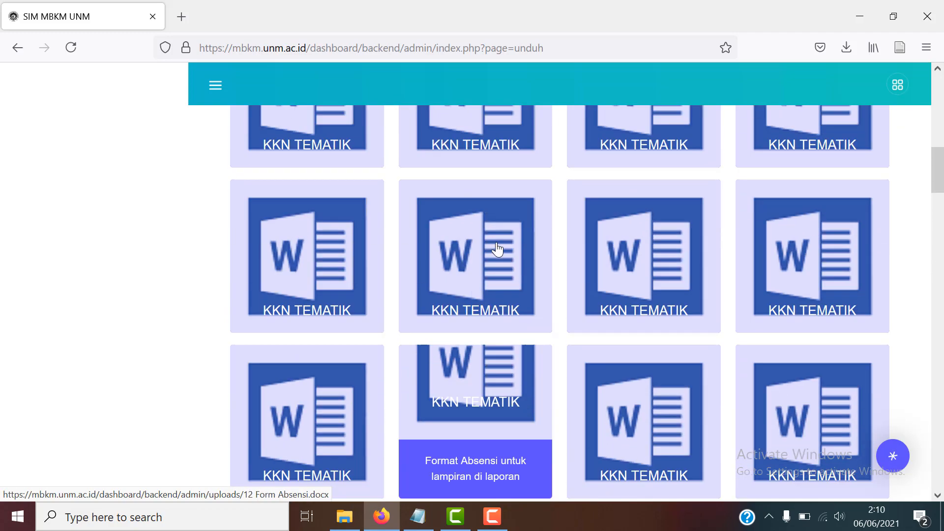
scroll(497, 249, "up", 5)
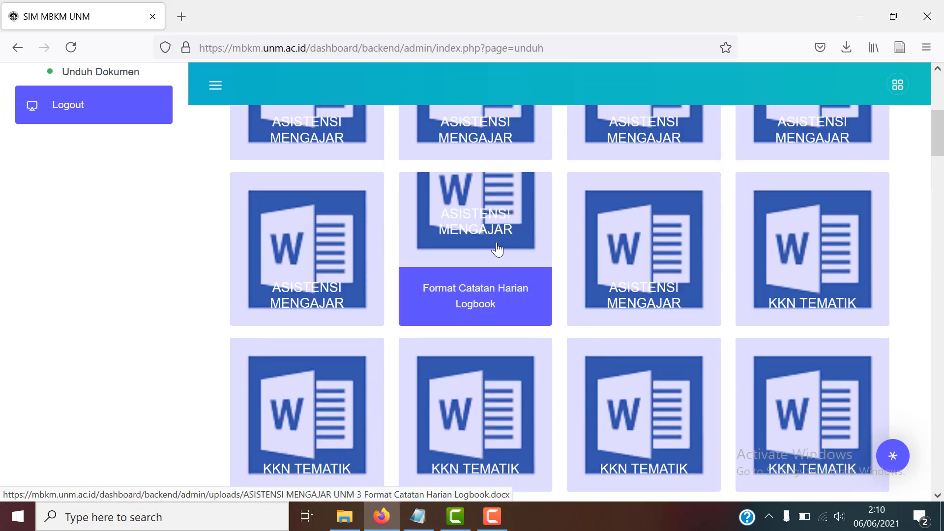
scroll(496, 248, "up", 3)
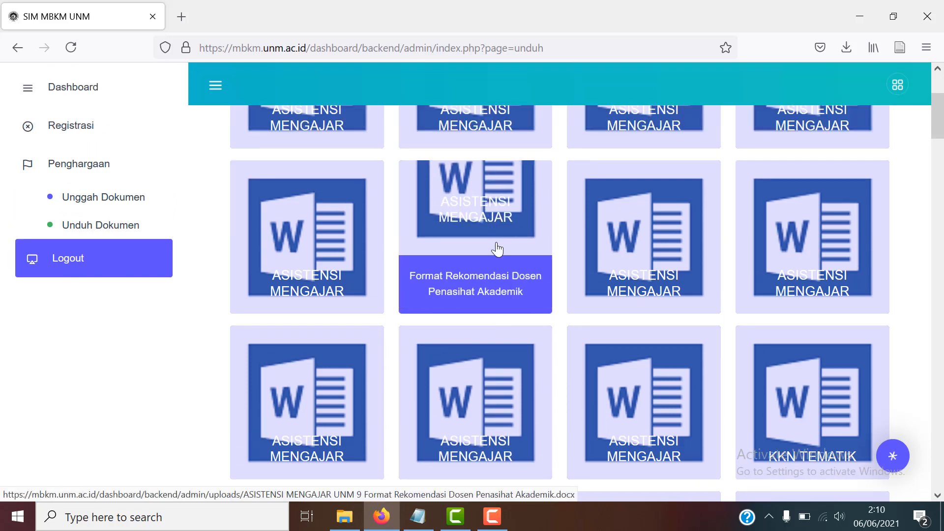
scroll(497, 249, "up", 3)
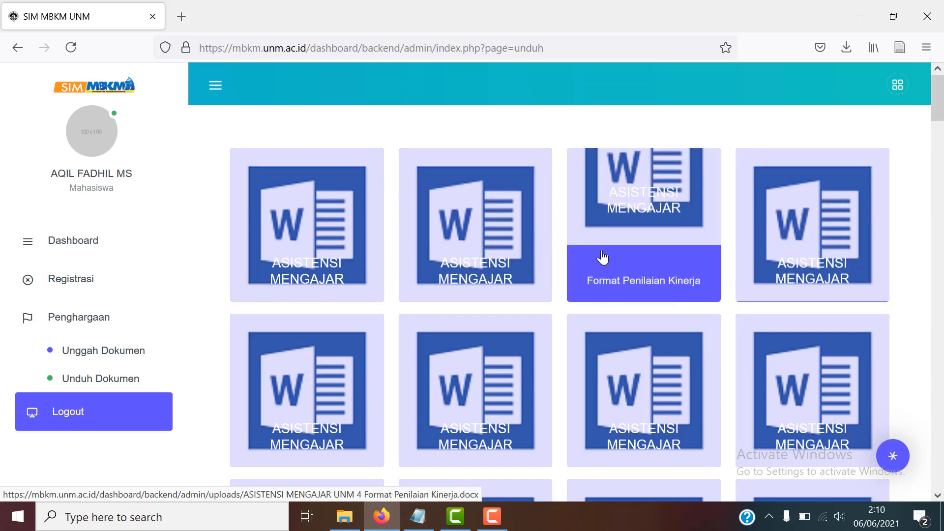
- Examine the titles of the KKN Tematik templates, including the logbook, assessment, course conversion, parental consent and proposal forms
scroll(572, 266, "down", 3)
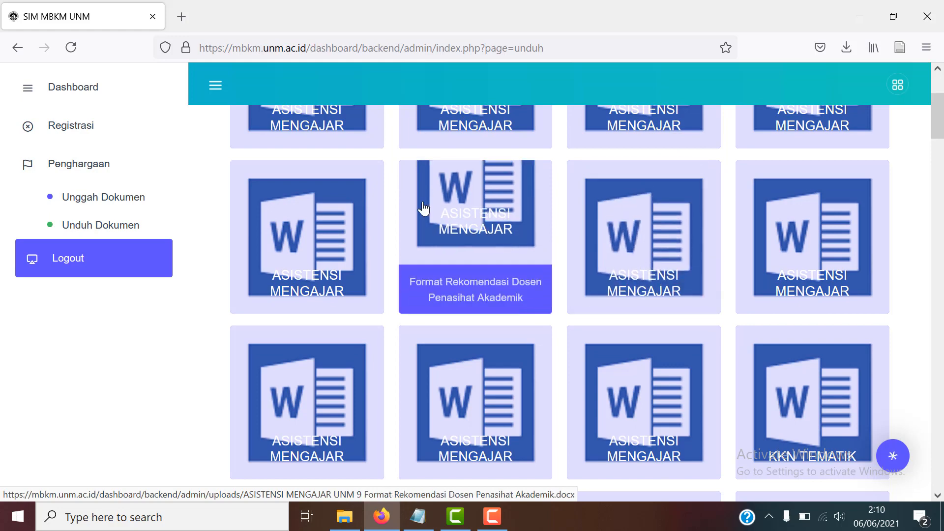
scroll(421, 208, "down", 3)
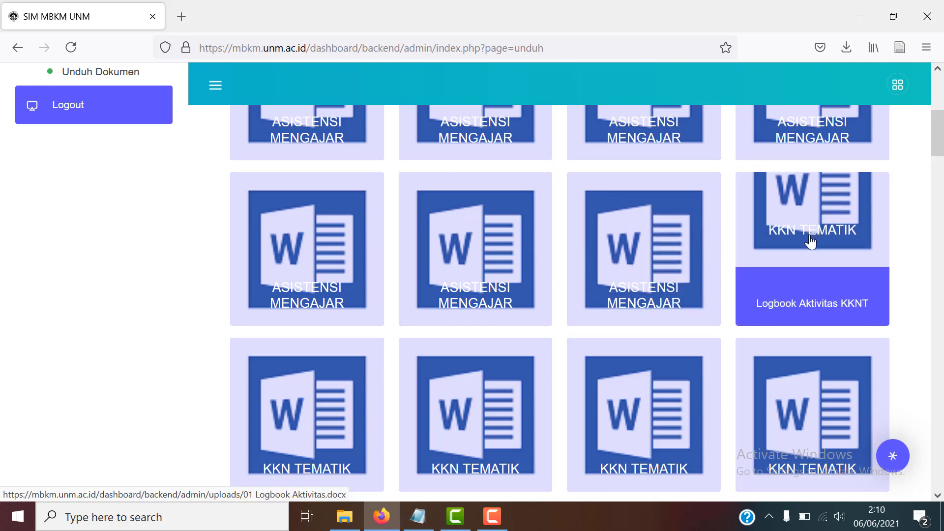
scroll(811, 241, "down", 2)
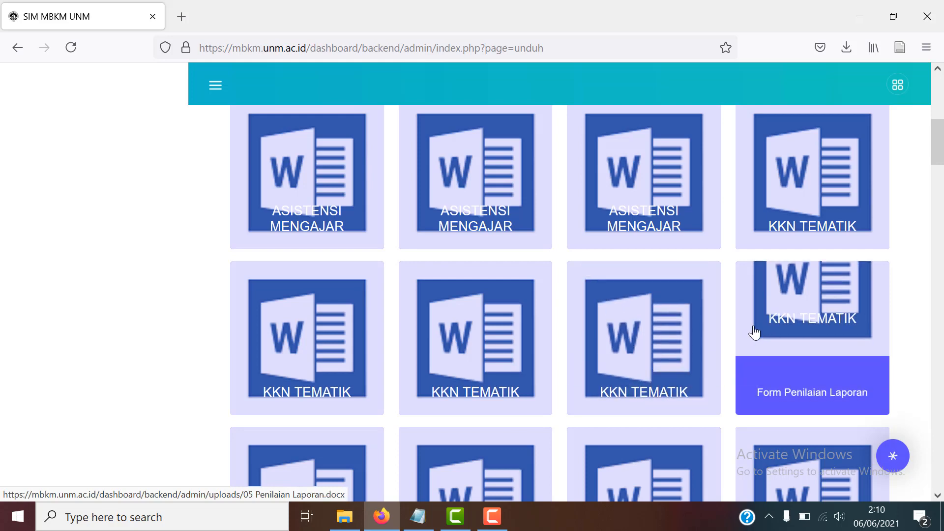
scroll(754, 332, "down", 5)
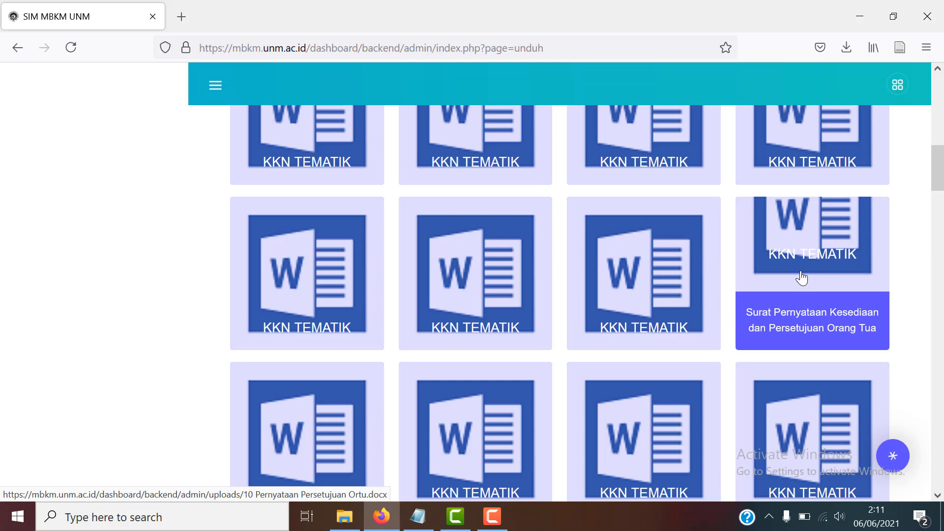
scroll(801, 278, "down", 2)
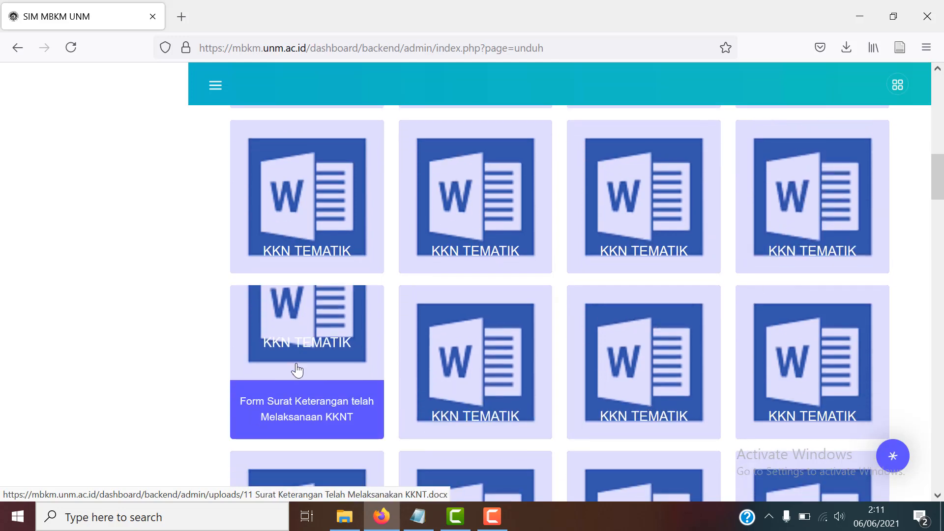
scroll(465, 324, "down", 2)
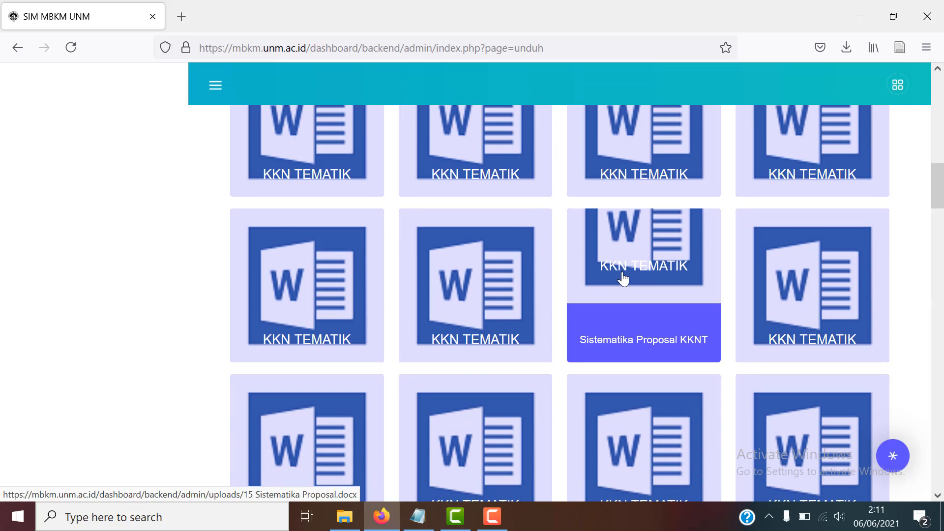
scroll(806, 272, "down", 2)
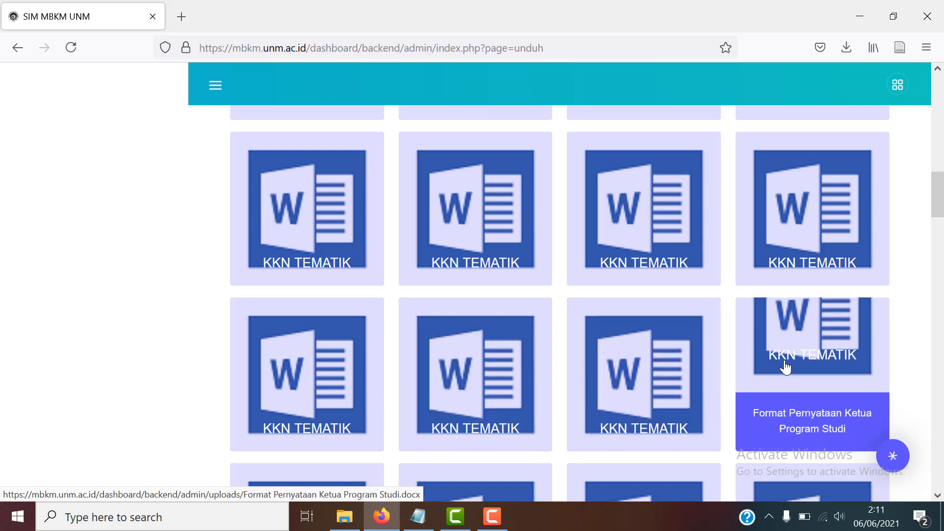
scroll(785, 367, "down", 2)
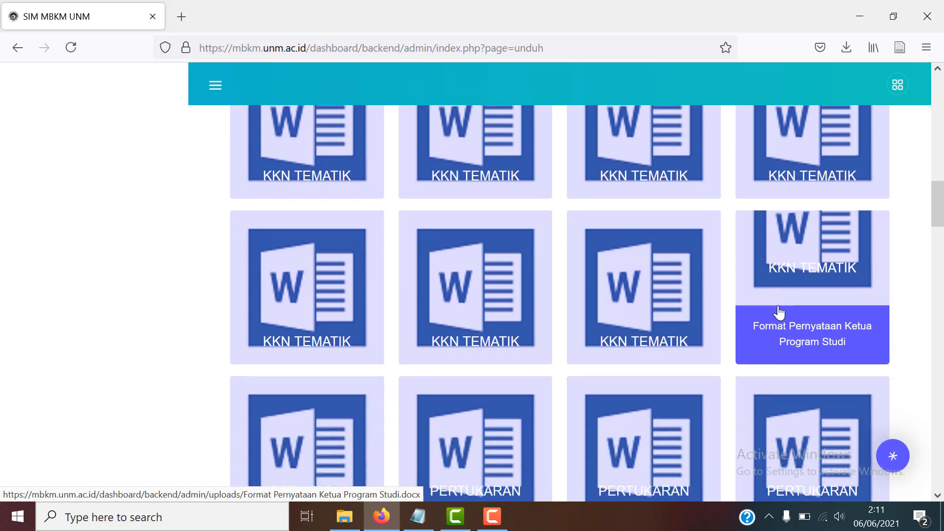
scroll(777, 312, "down", 3)
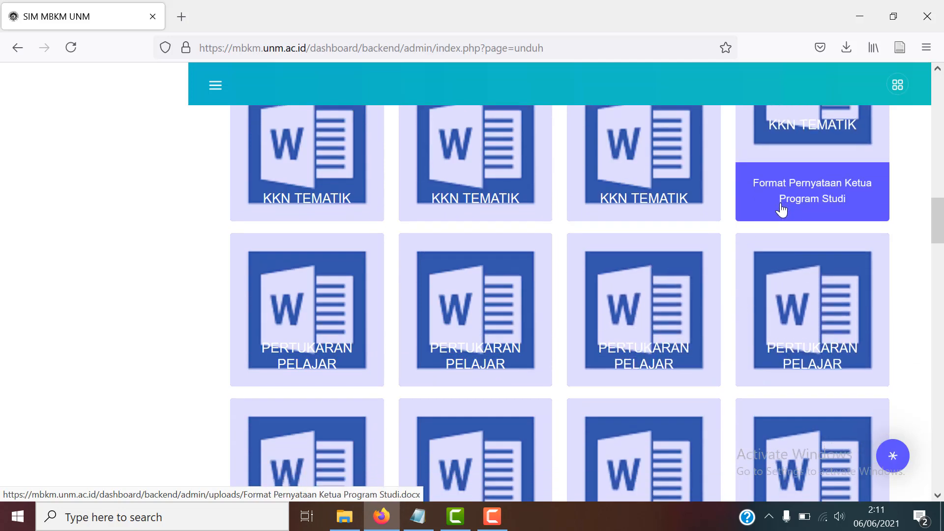
scroll(241, 246, "up", 3)
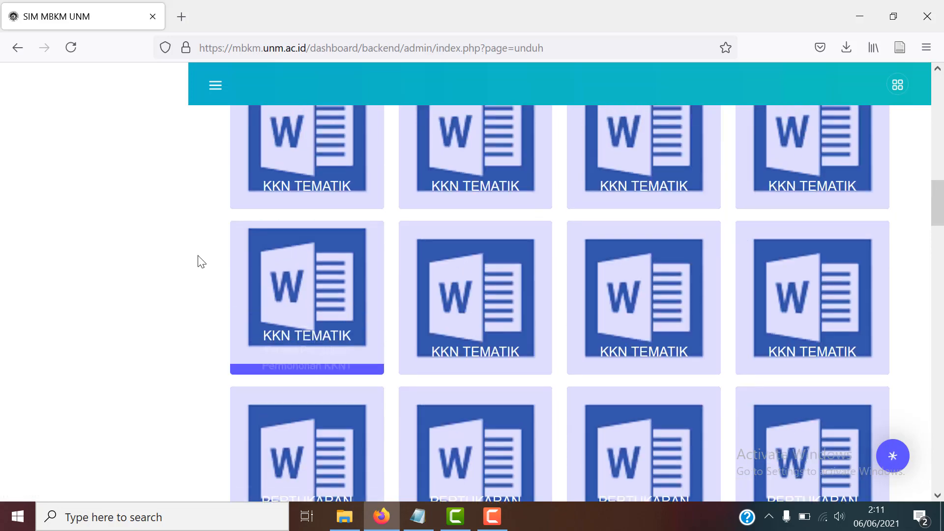
scroll(197, 263, "up", 2)
scroll(687, 266, "up", 1)
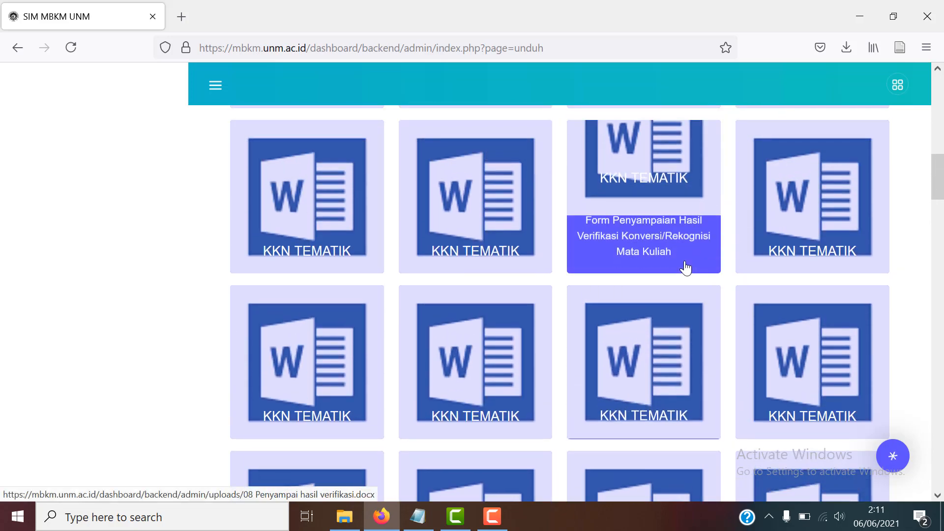
scroll(686, 268, "up", 1)
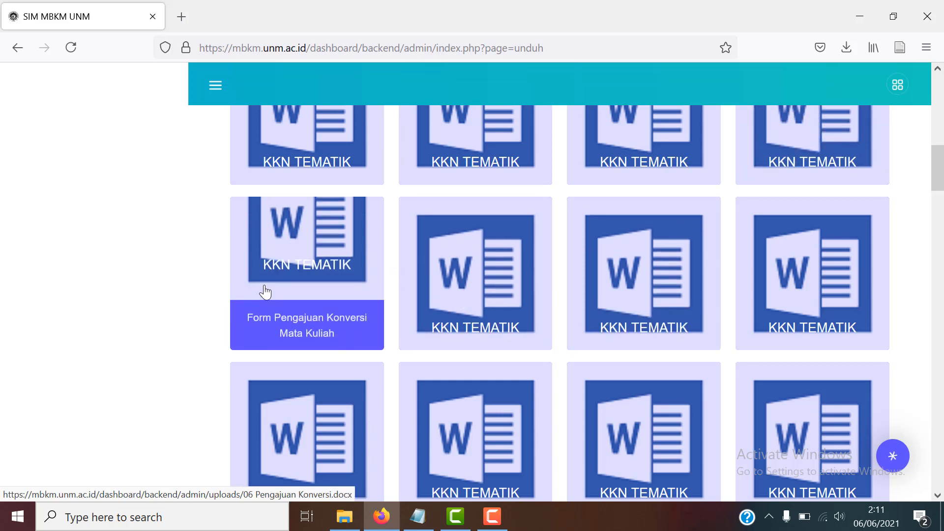
- Go to Registrasi, choose the KKN Tematik/Membangun Desa programme and open its new registration form
scroll(171, 301, "up", 5)
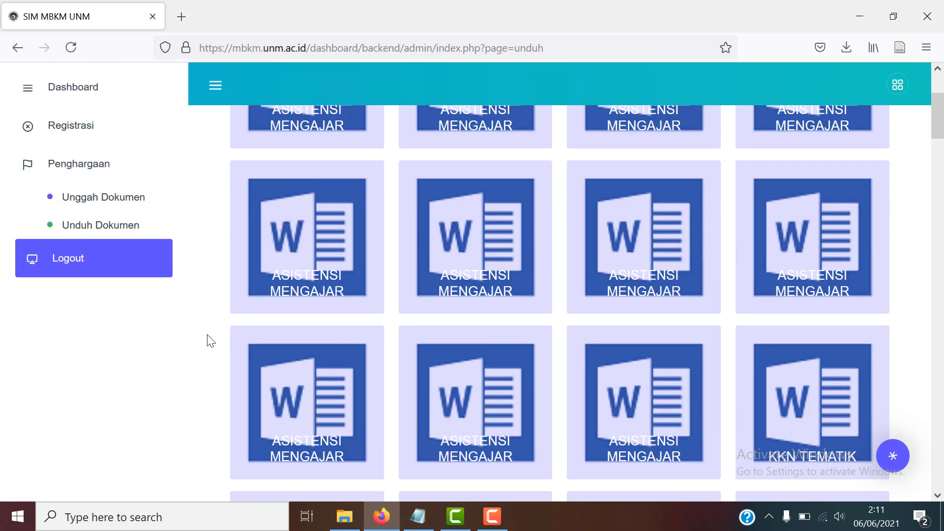
scroll(211, 340, "up", 2)
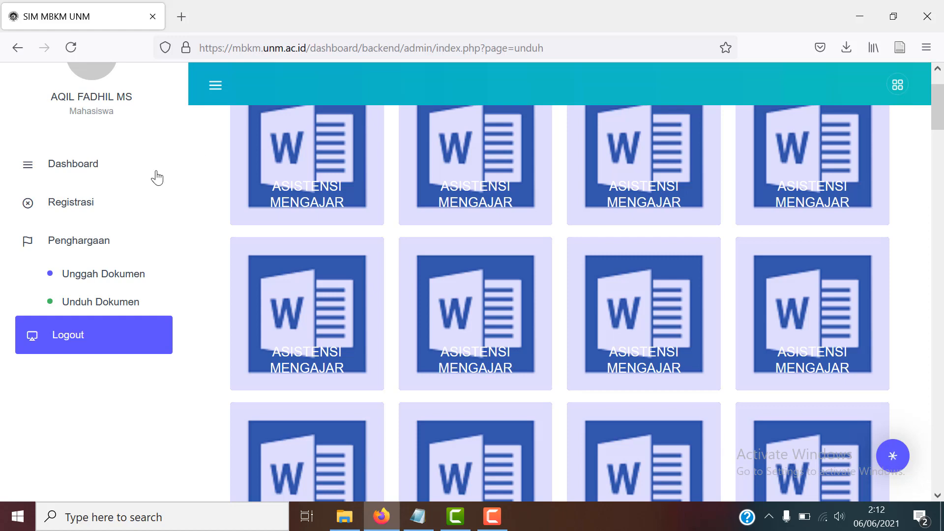
left_click(91, 207)
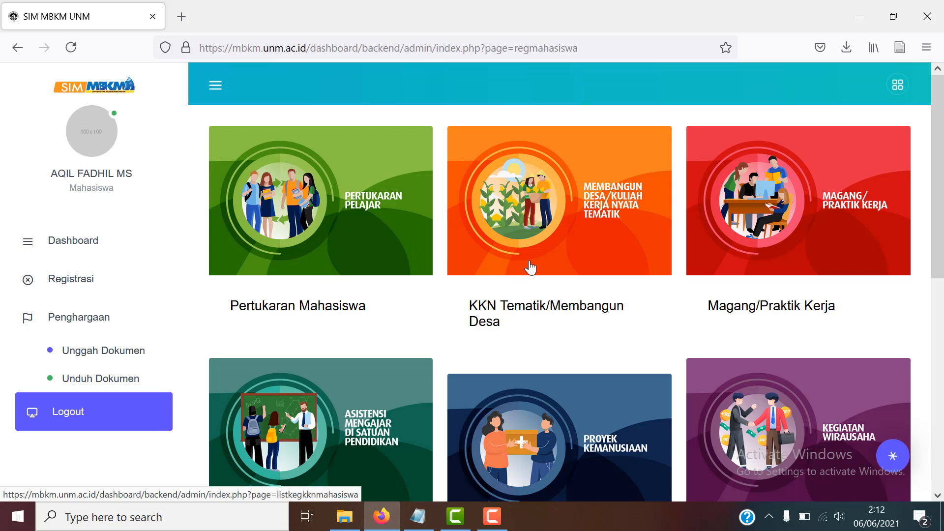
left_click(548, 200)
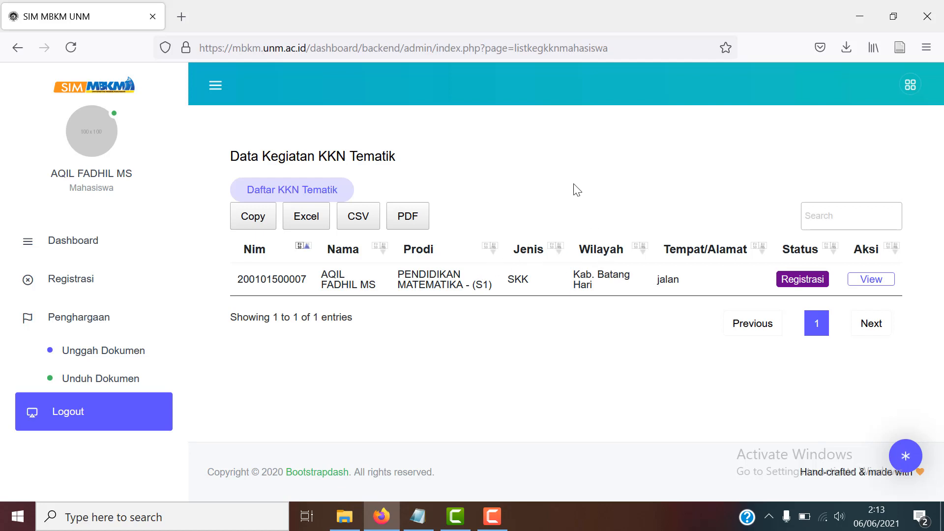
left_click(283, 192)
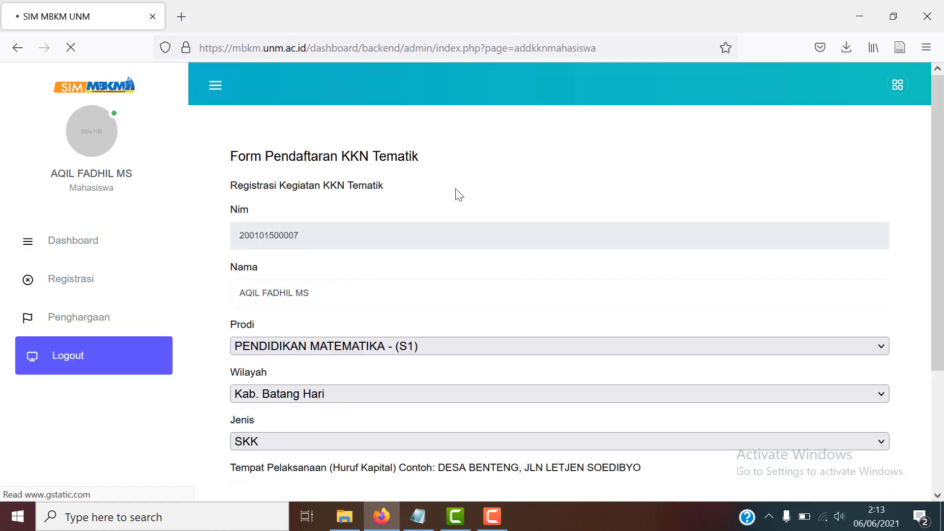
- Set the Wilayah of the KKN Tematik registration form to Kab. Gowa by searching for "gowa"
scroll(407, 232, "down", 3)
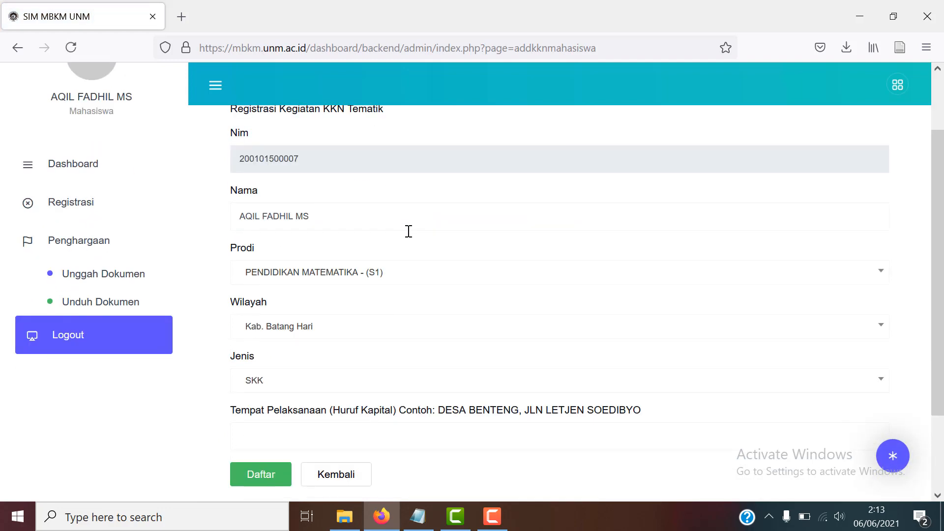
scroll(410, 235, "up", 2)
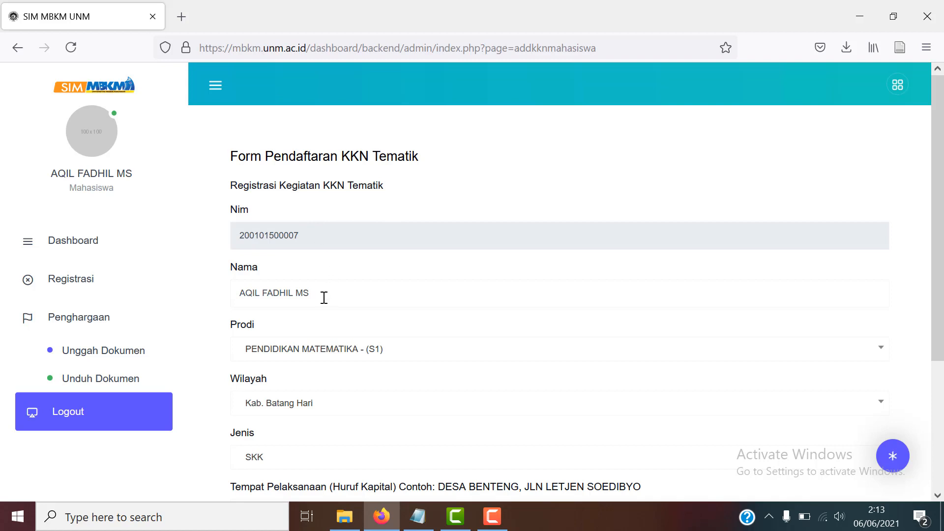
scroll(324, 297, "down", 3)
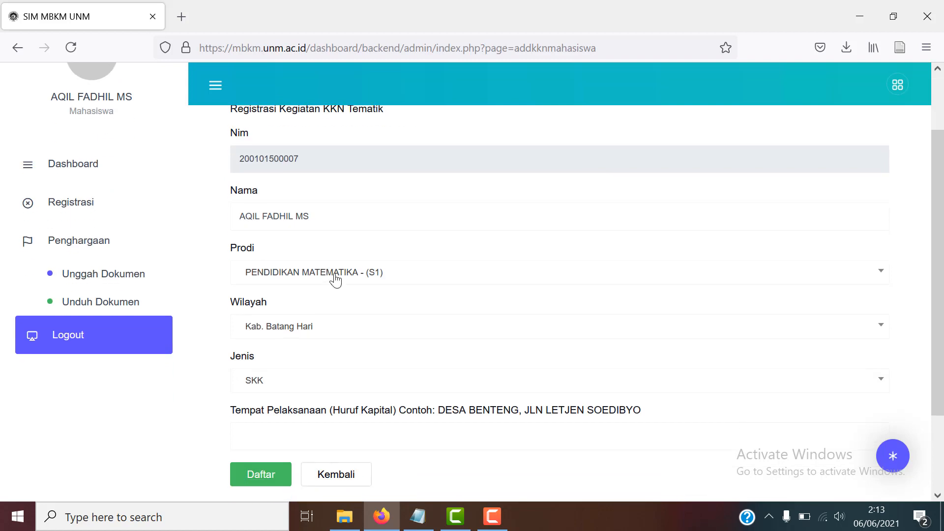
left_click(375, 334)
scroll(376, 332, "down", 2)
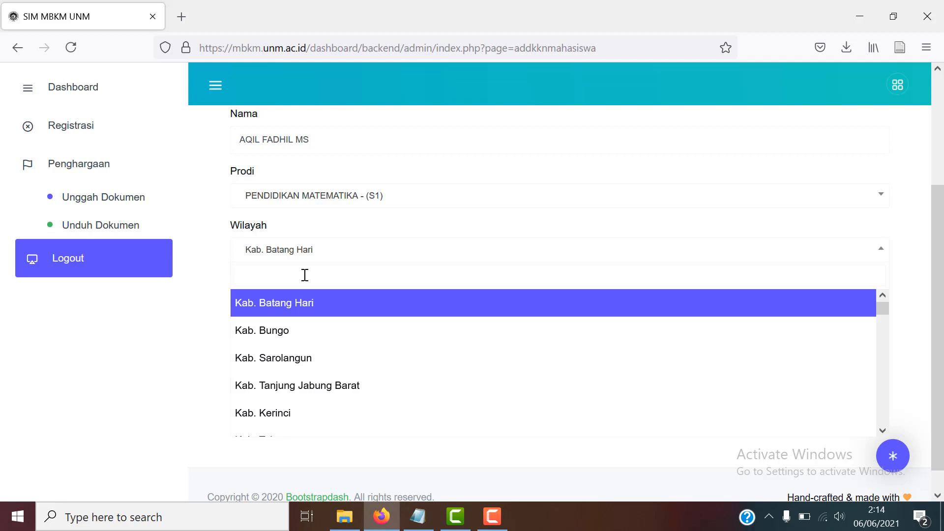
type("gowa")
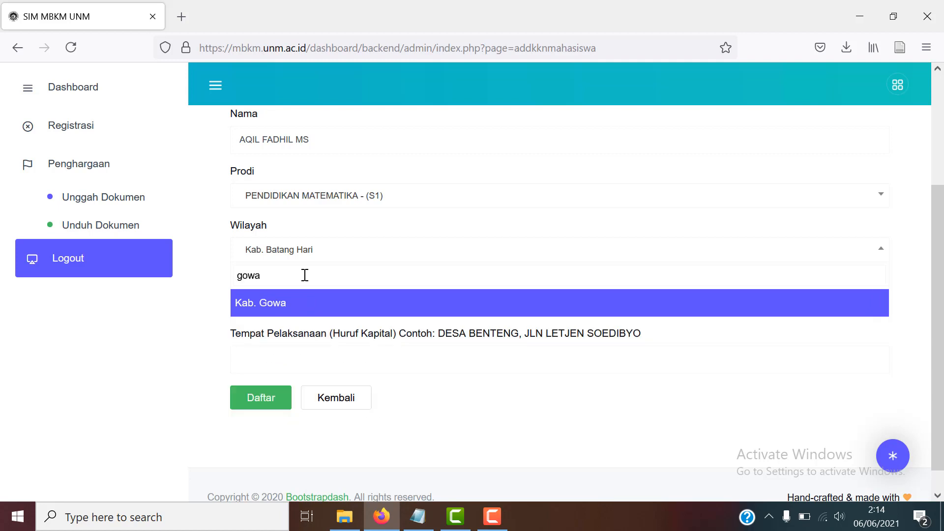
left_click(293, 306)
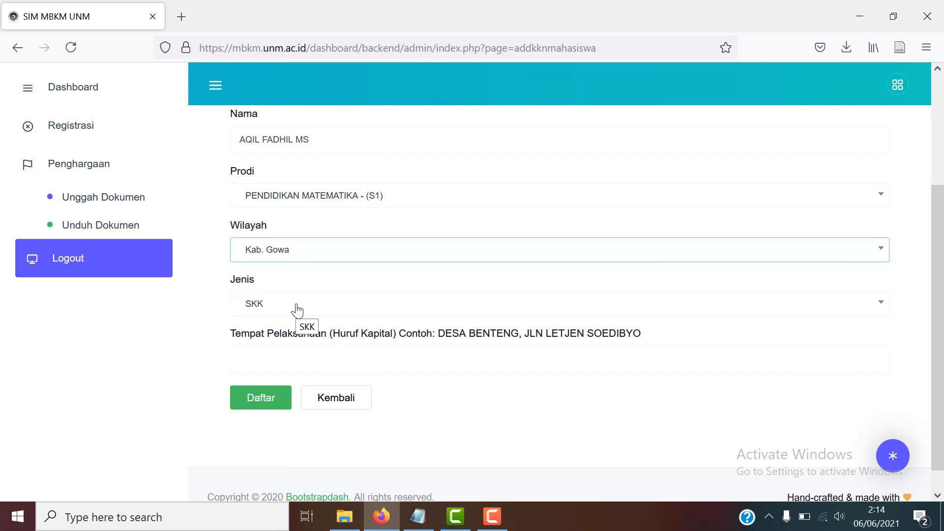
- Choose KKNT Diperpanjang as the Jenis and enter "Desa Malino" as the Tempat Pelaksanaan
left_click(297, 311)
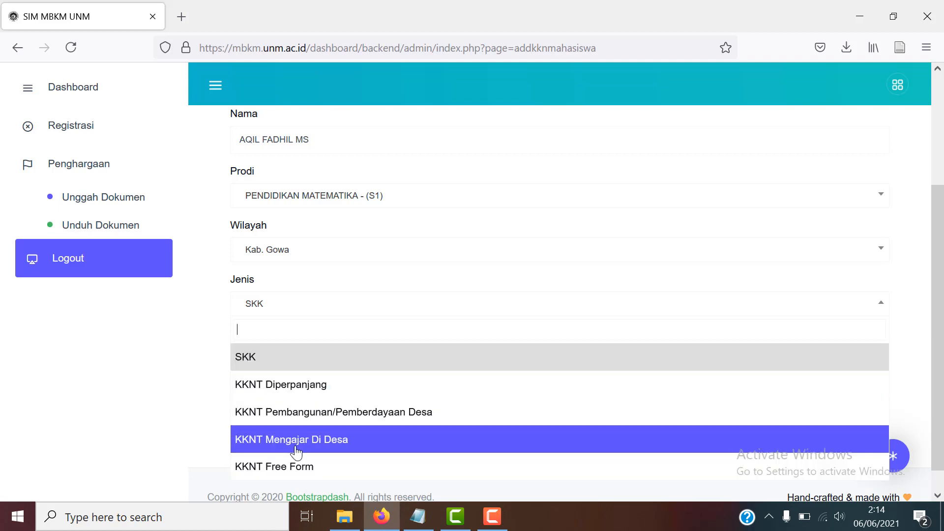
left_click(324, 390)
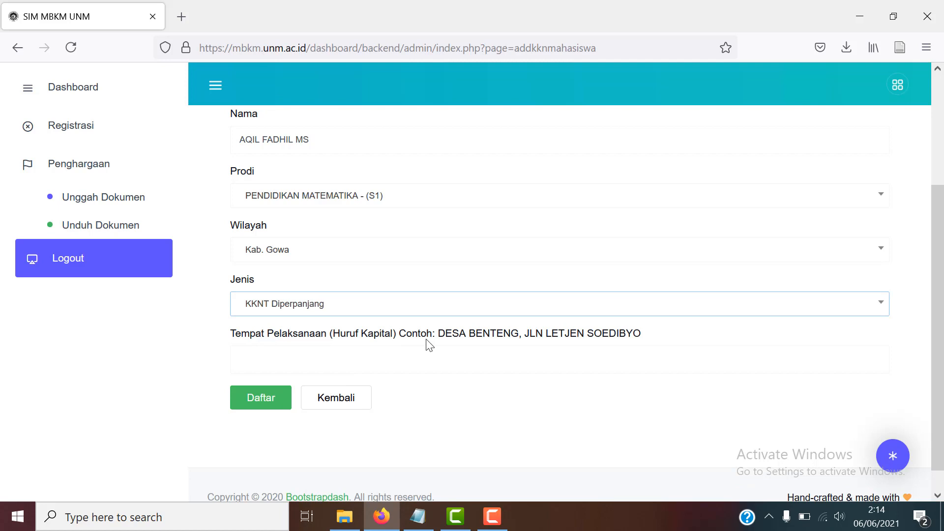
left_click(304, 358)
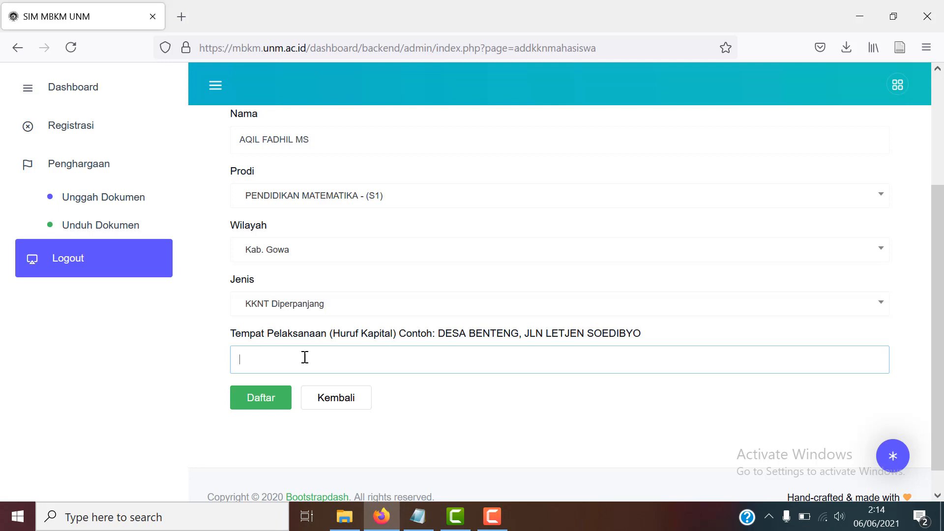
type("Desa Malino")
left_click(501, 432)
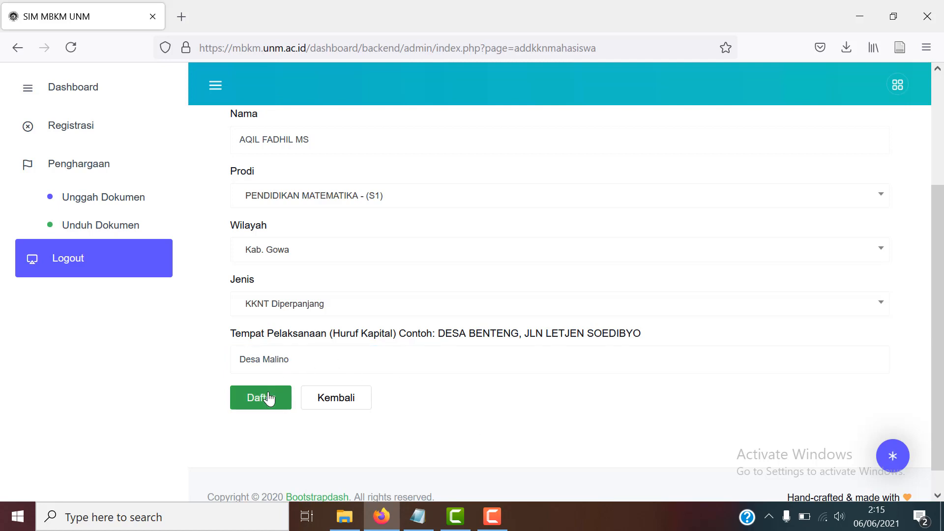
- Check the completed KKN Tematik registration form, submit it and acknowledge the confirmation
scroll(382, 299, "up", 1)
scroll(382, 298, "up", 2)
scroll(382, 294, "down", 3)
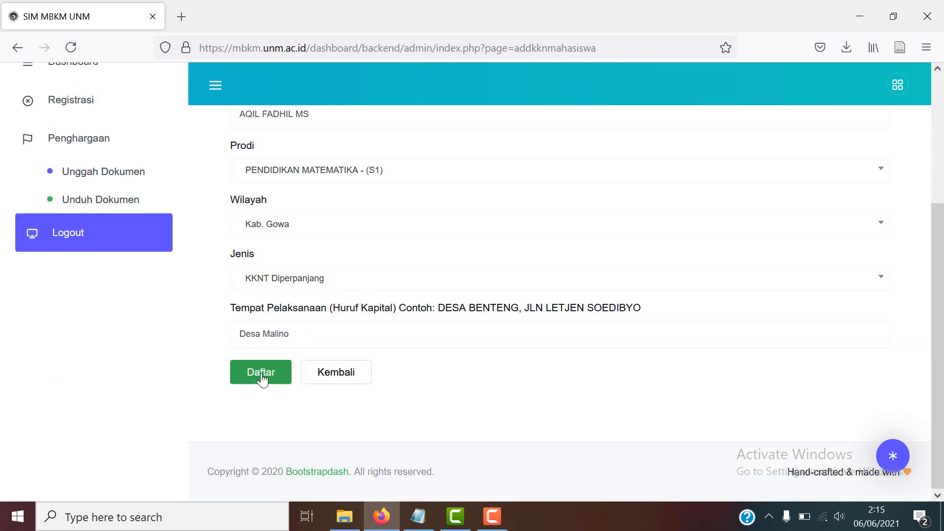
left_click(262, 374)
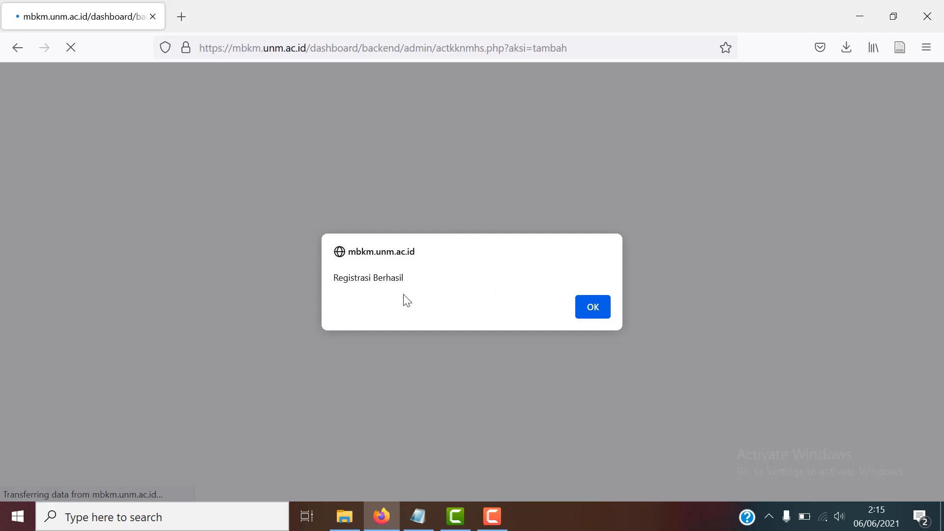
left_click(592, 308)
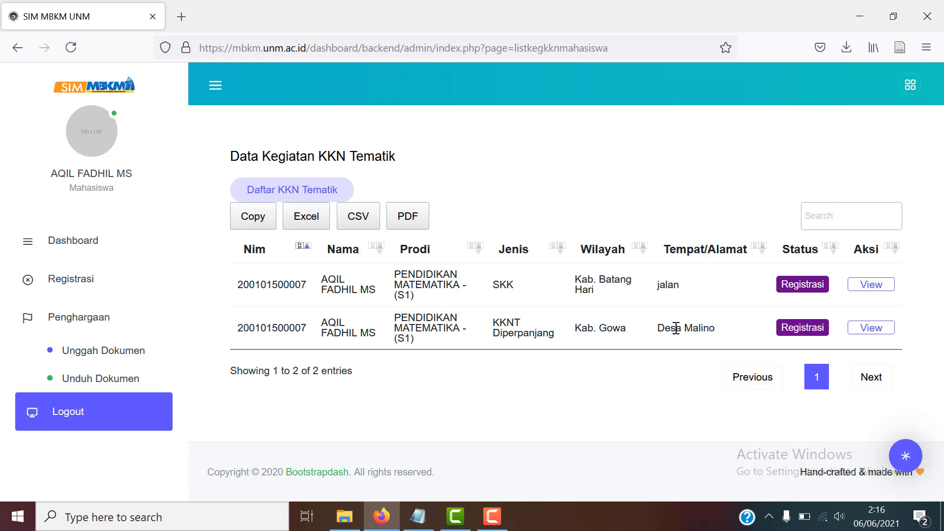
- Open the Desa Malino registration's Upload Dokumen Persyaratan form, review its required documents and submit it without selecting any files
left_click(867, 329)
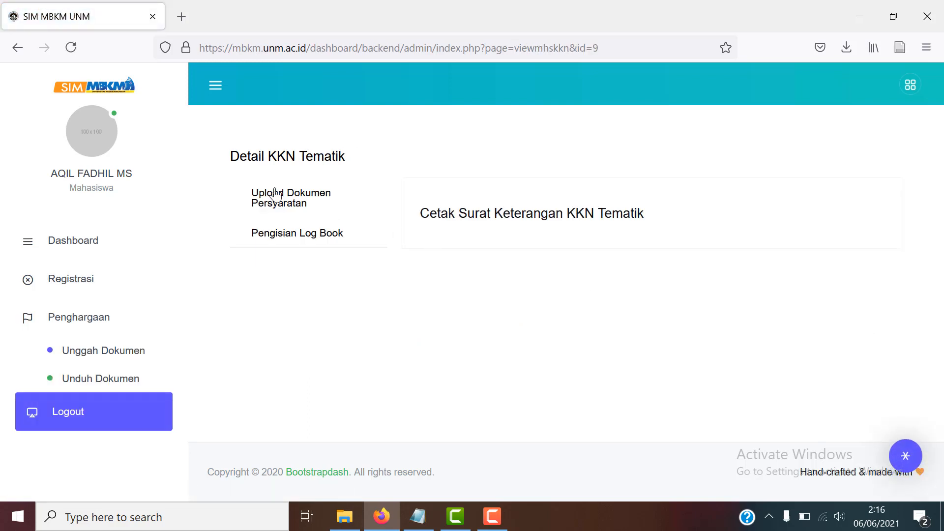
left_click(310, 197)
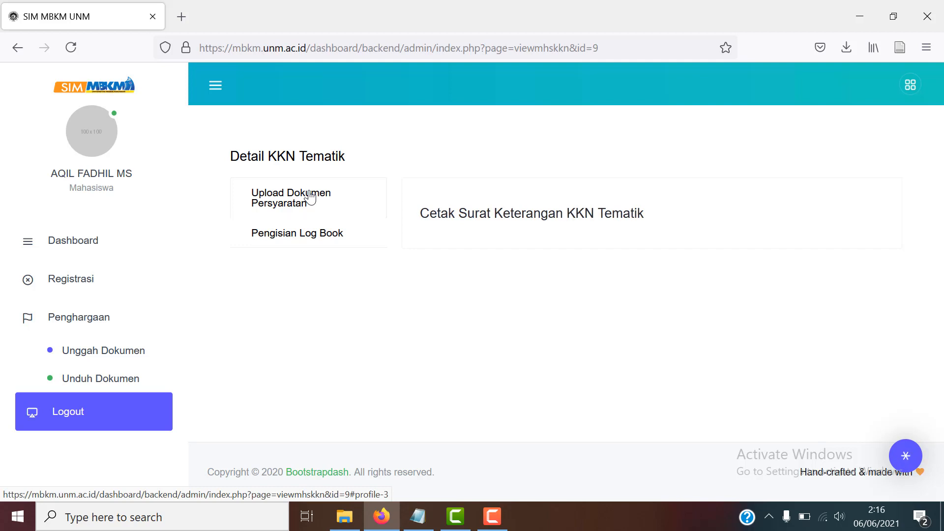
scroll(751, 240, "down", 3)
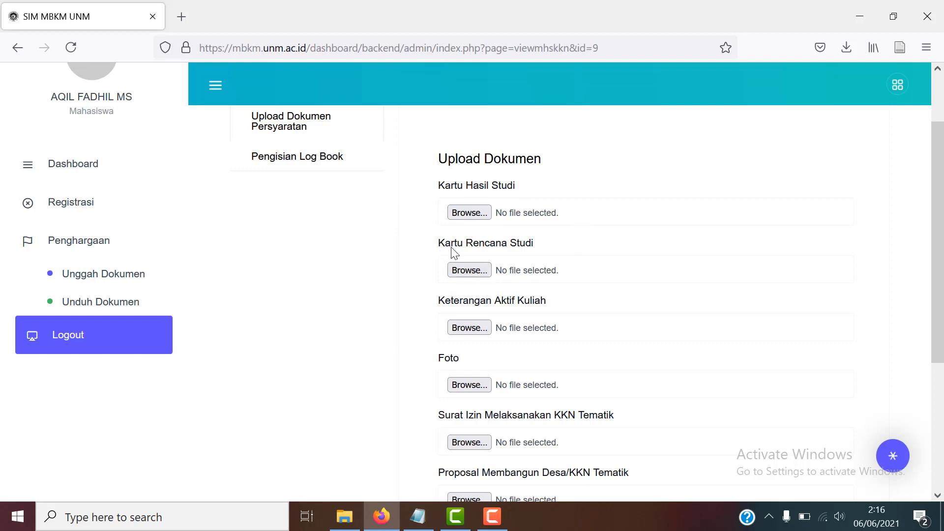
scroll(388, 295, "down", 2)
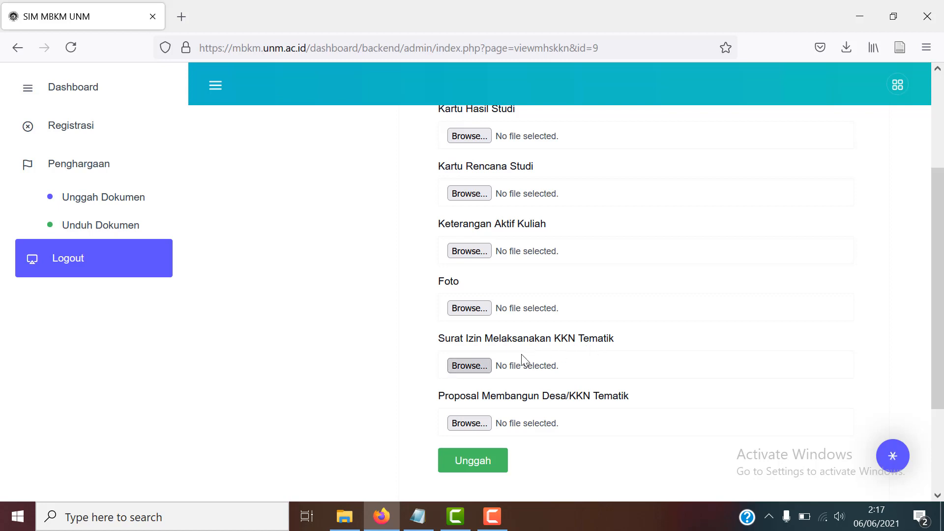
scroll(670, 362, "down", 3)
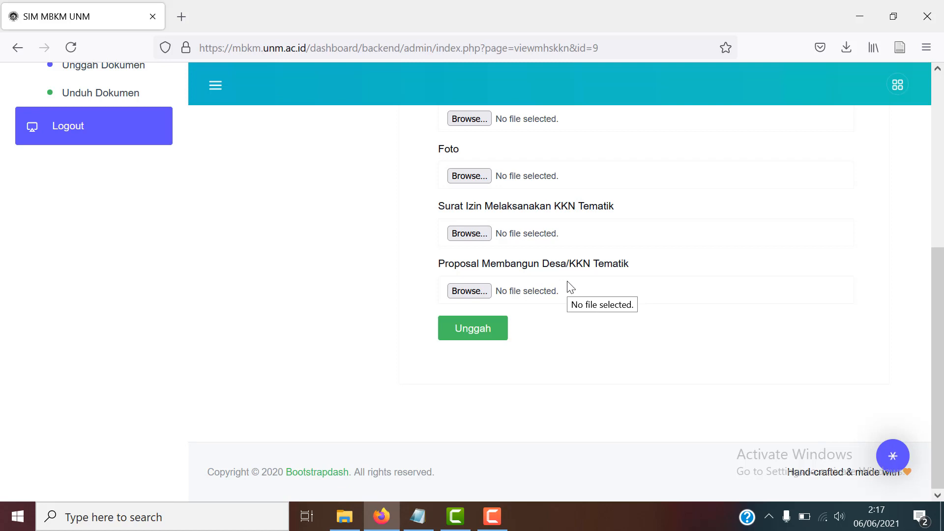
scroll(568, 315, "up", 5)
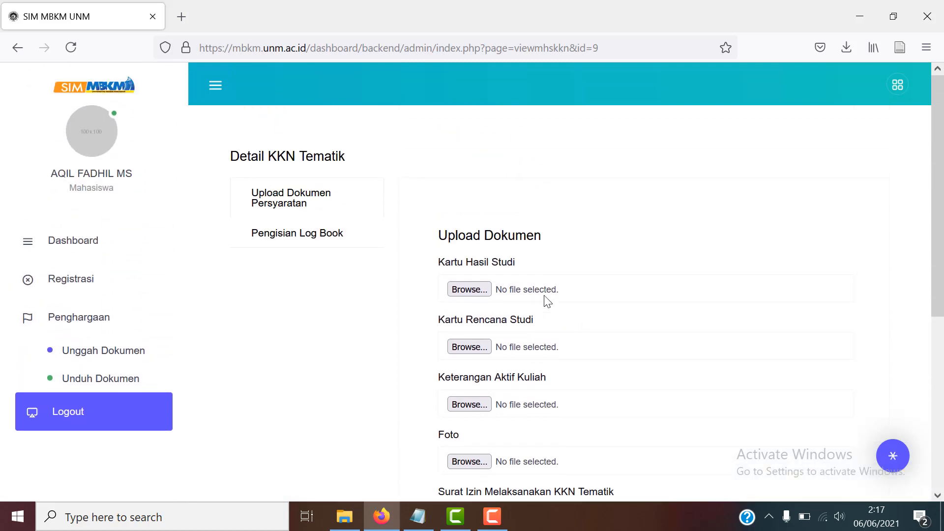
scroll(514, 249, "down", 5)
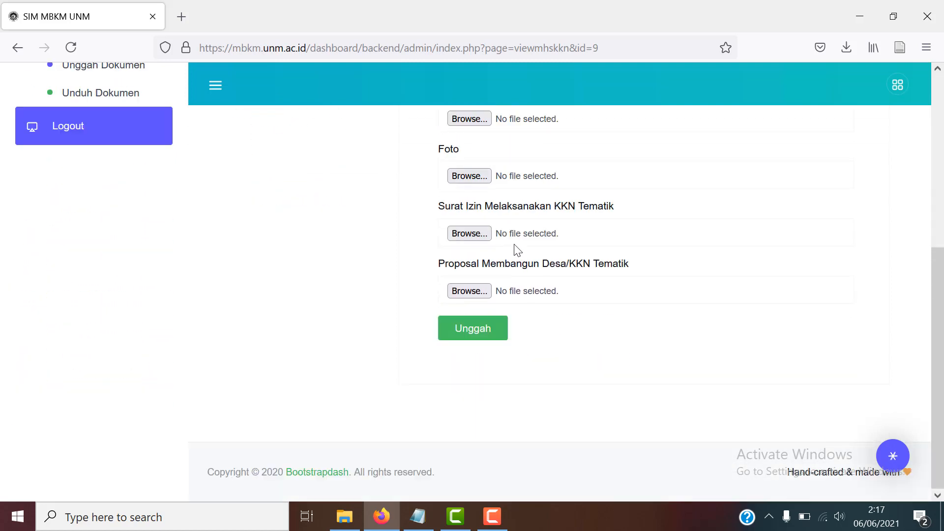
left_click(471, 330)
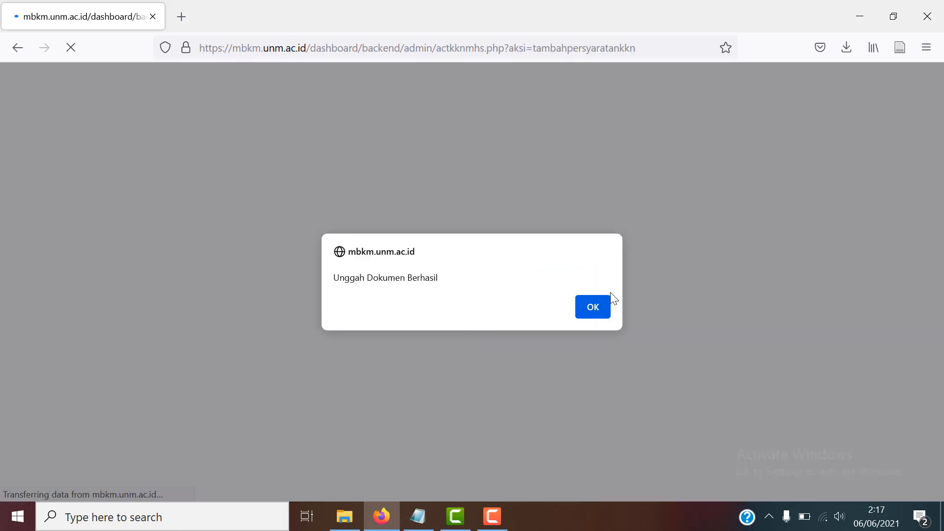
left_click(594, 309)
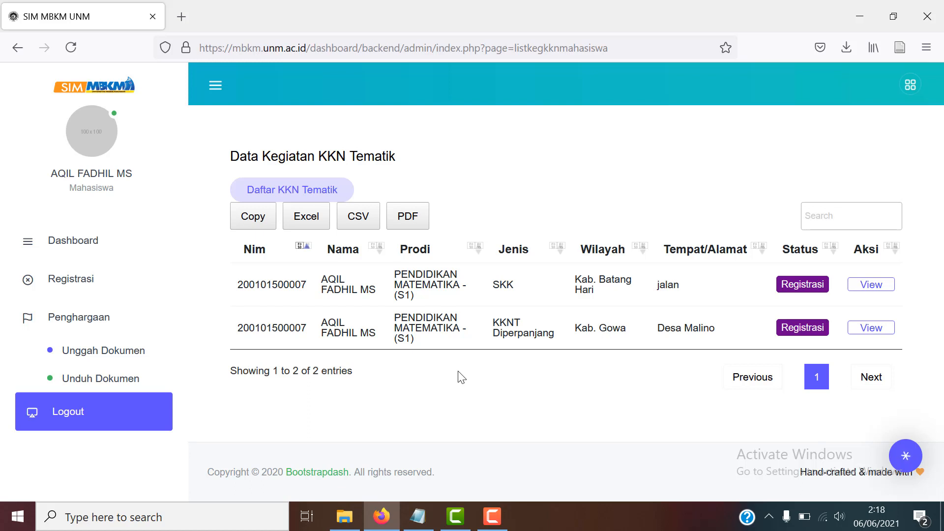
- Reopen the Desa Malino entry under KKN Tematik registrations, start a new logbook entry and review the fields of its form
left_click(102, 279)
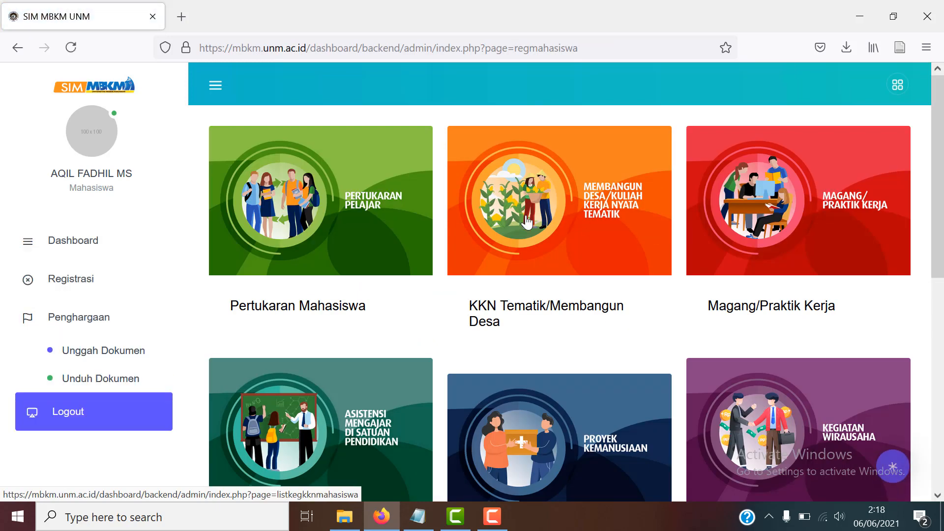
left_click(527, 222)
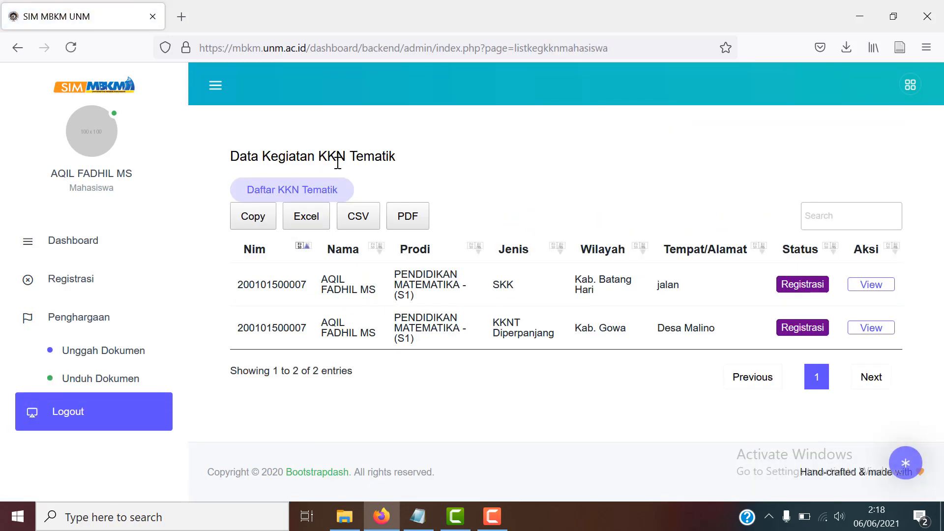
left_click(871, 328)
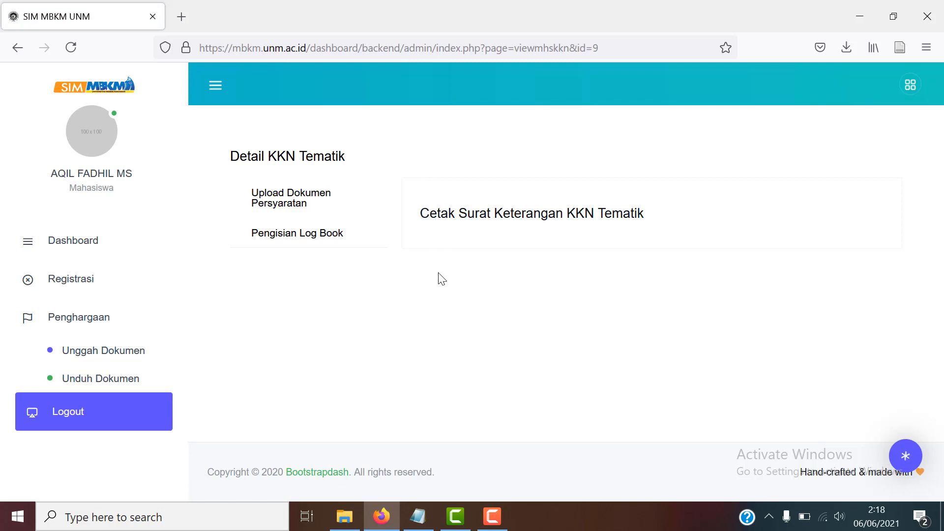
left_click(296, 232)
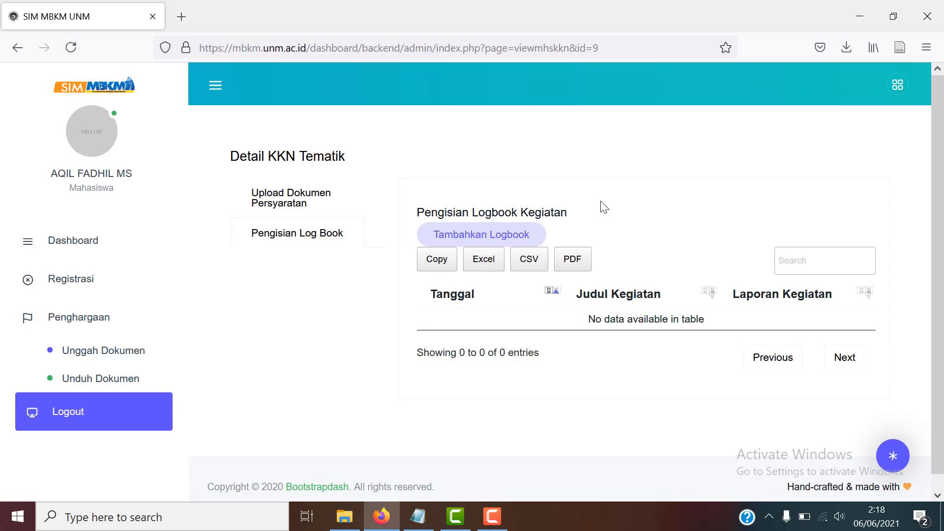
left_click(479, 240)
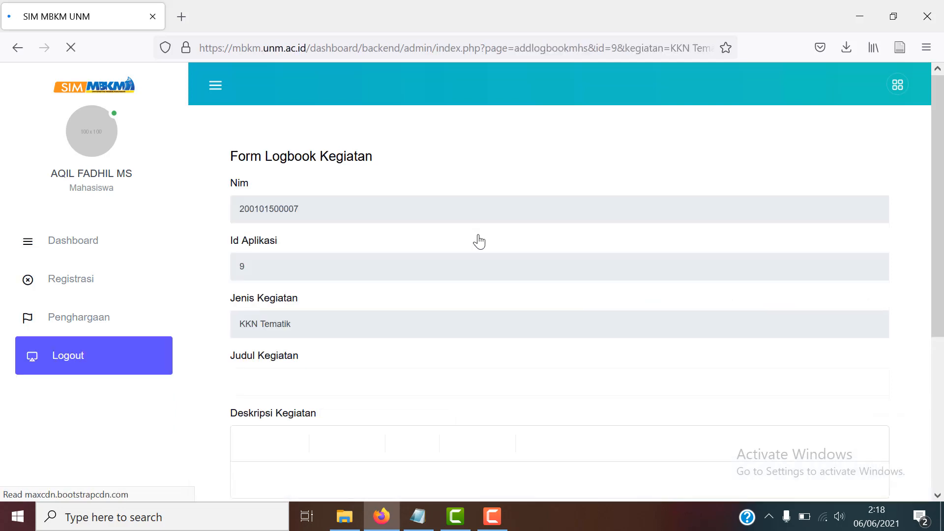
scroll(479, 241, "down", 3)
scroll(479, 236, "up", 2)
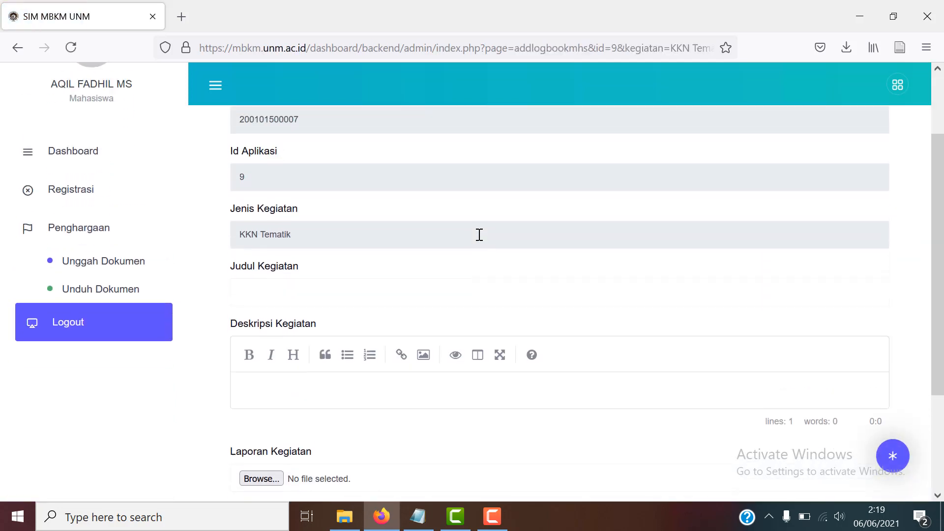
scroll(479, 235, "up", 2)
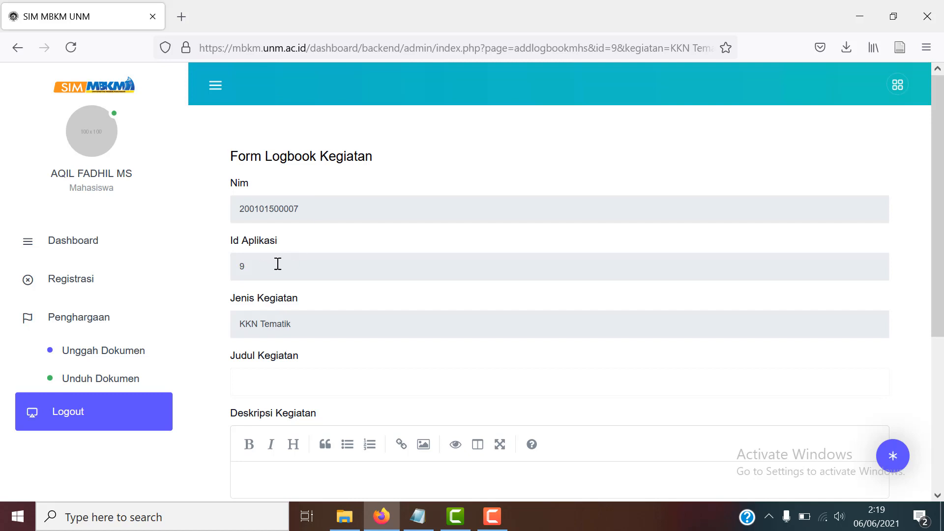
scroll(316, 295, "down", 2)
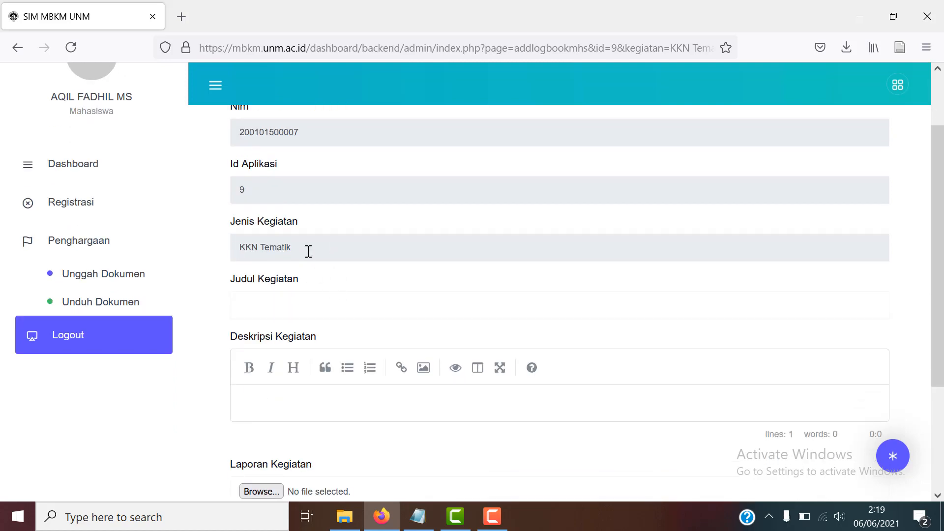
scroll(339, 251, "down", 2)
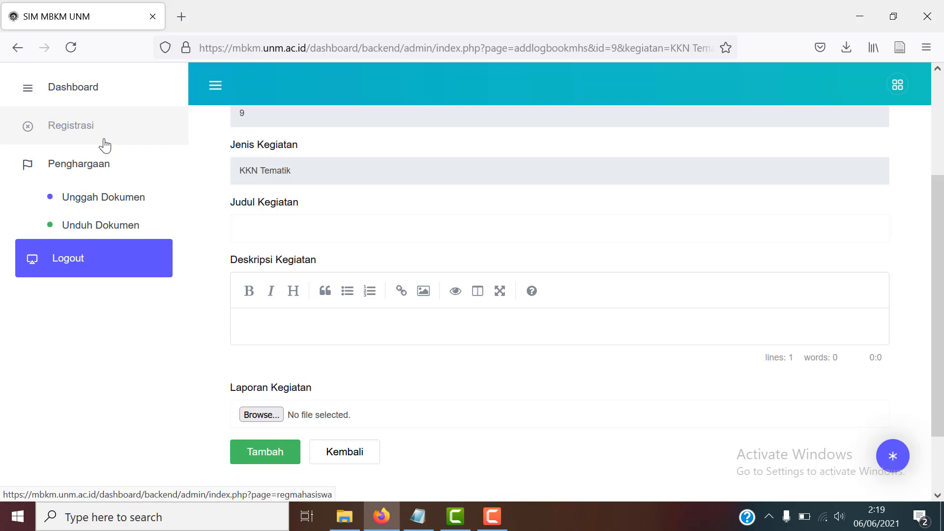
- Open Unggah Dokumen under Penghargaan and review the requirement documents requested for the recognition application
scroll(108, 162, "up", 3)
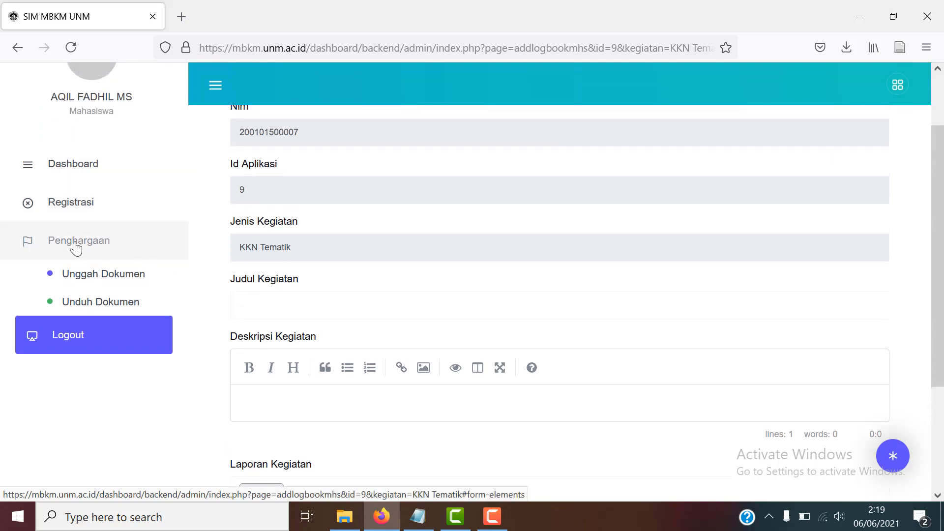
left_click(77, 246)
left_click(74, 247)
left_click(123, 280)
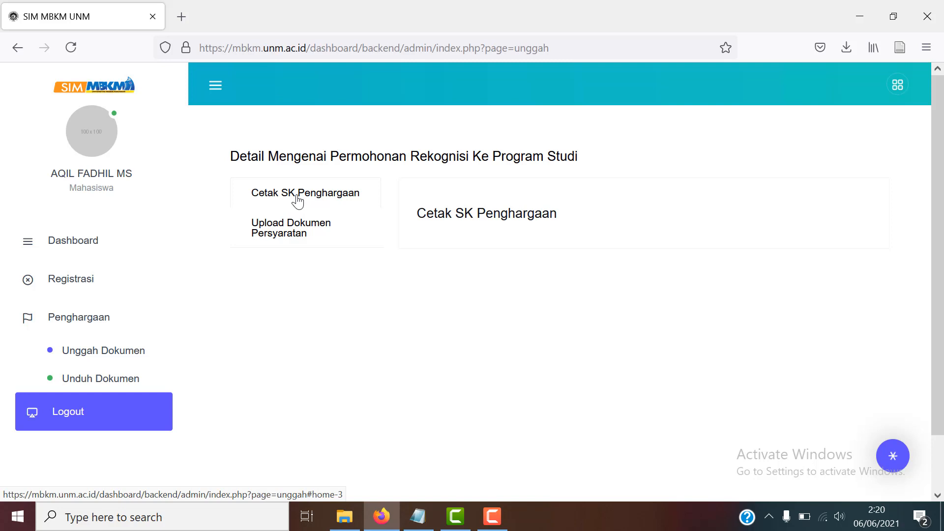
left_click(311, 236)
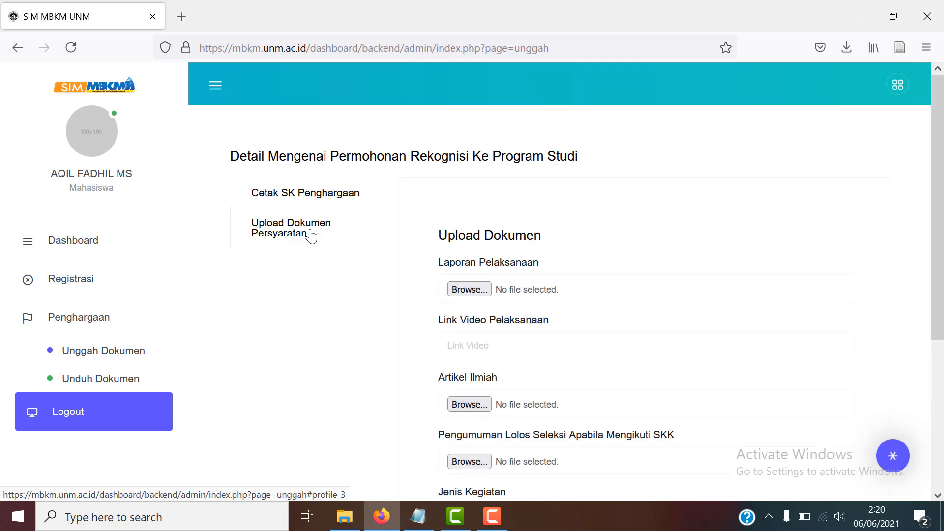
scroll(377, 282, "down", 2)
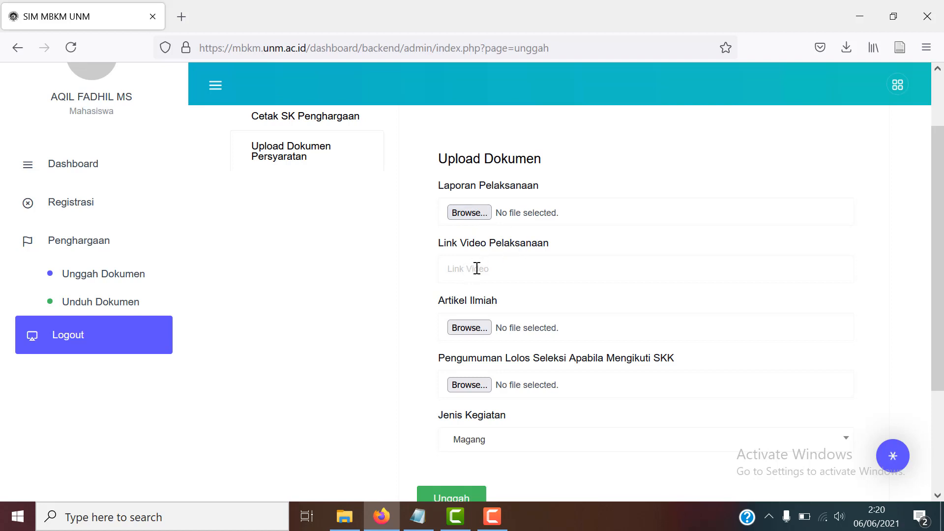
- Set the recognition upload's Jenis Kegiatan to KKN Tematik, submit the form without any files and return to the Penghargaan page
scroll(349, 280, "down", 3)
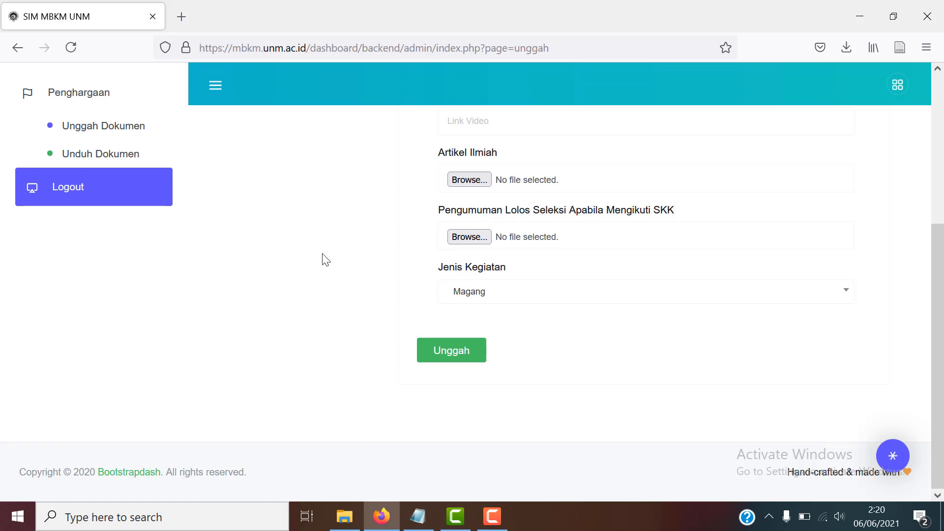
left_click(535, 301)
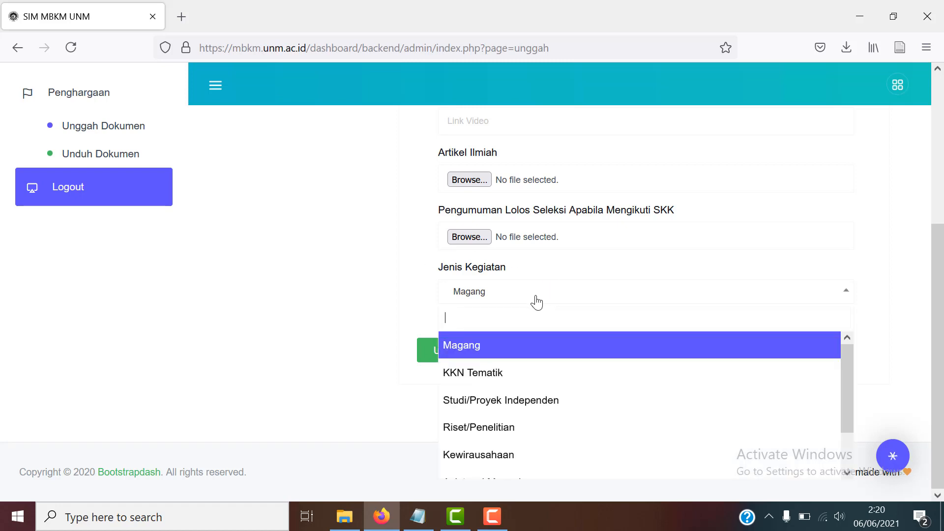
left_click(507, 381)
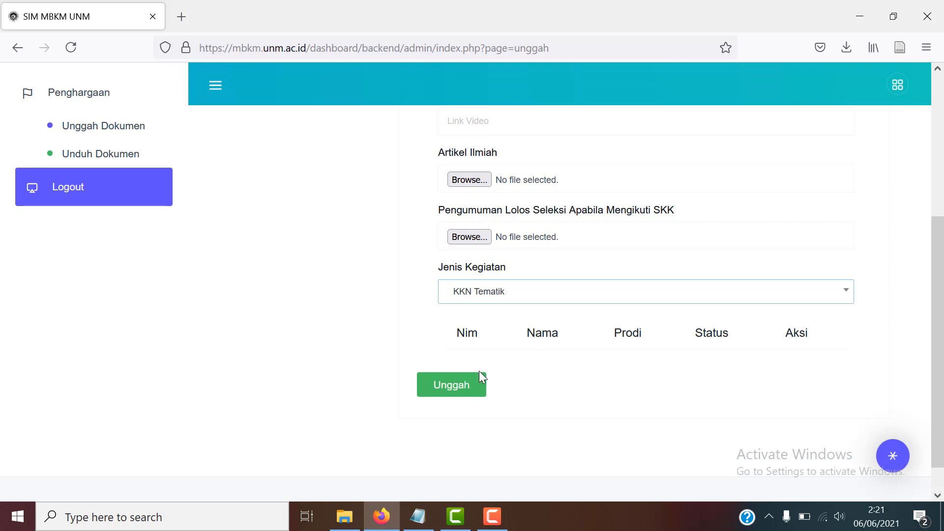
left_click(451, 388)
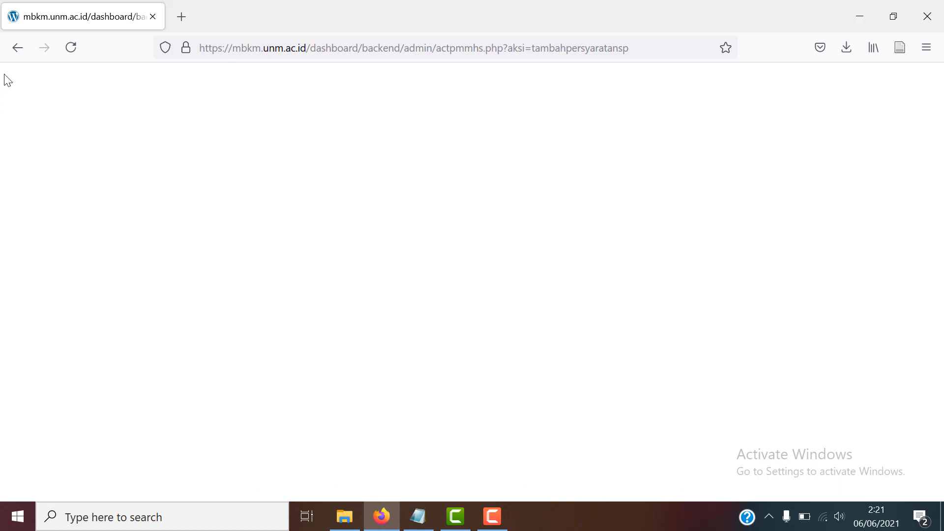
left_click(15, 49)
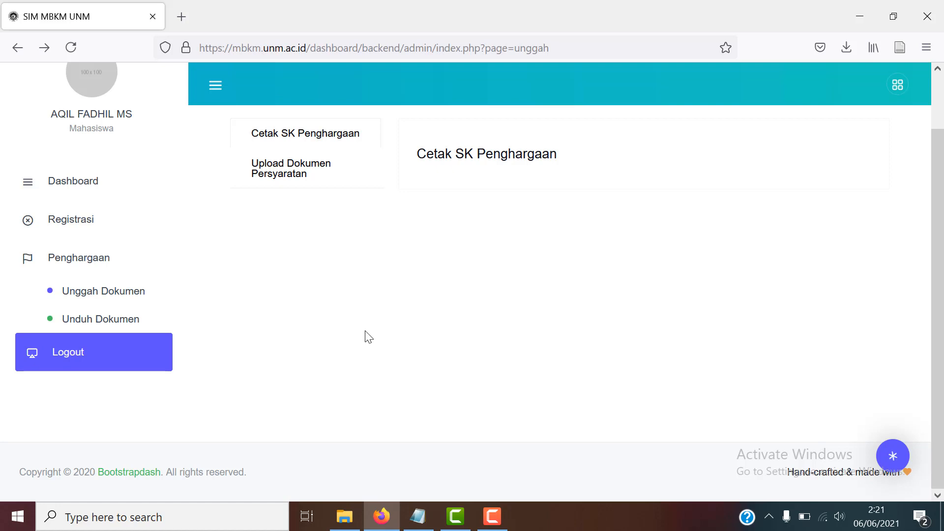
left_click(492, 515)
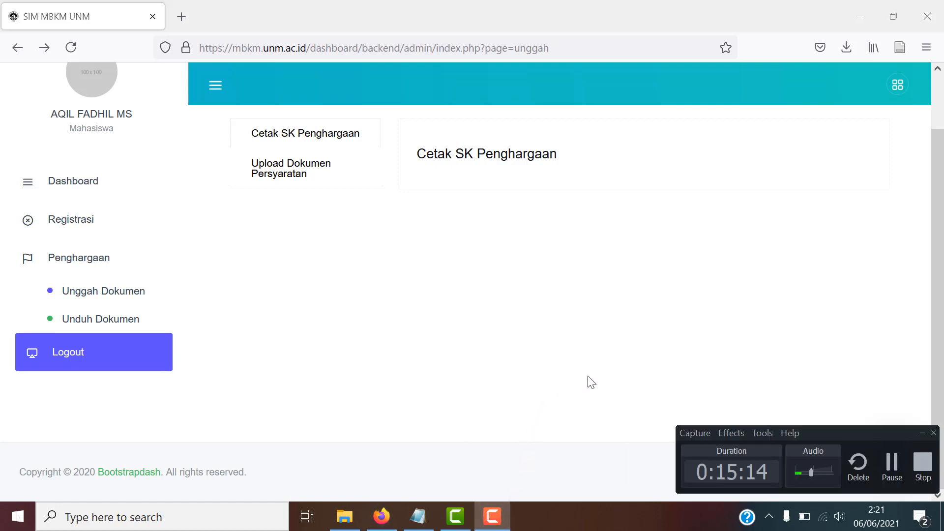